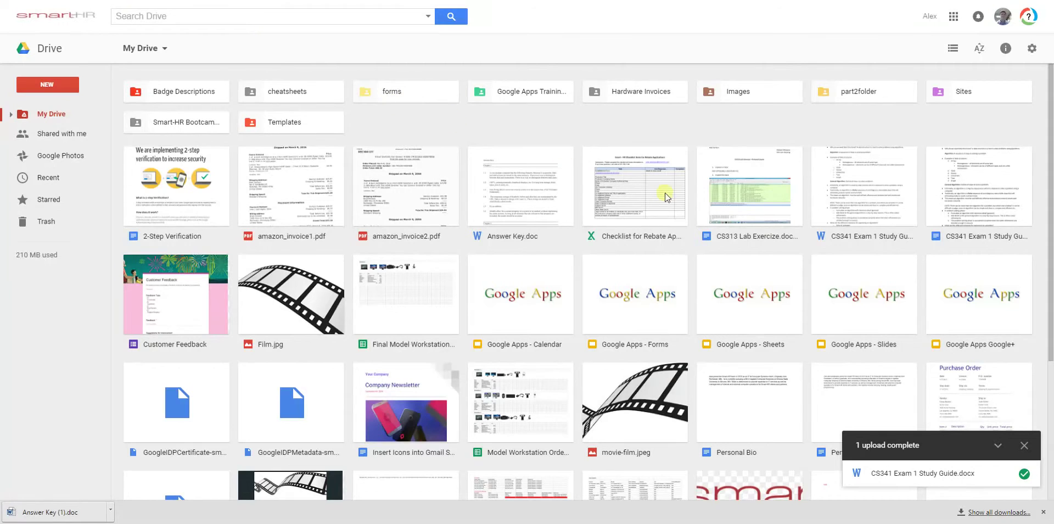
Dismiss the upload notice and review the item types that can be created, including the additional apps.
{"action": "left_click", "coordinate": [1030, 448]}
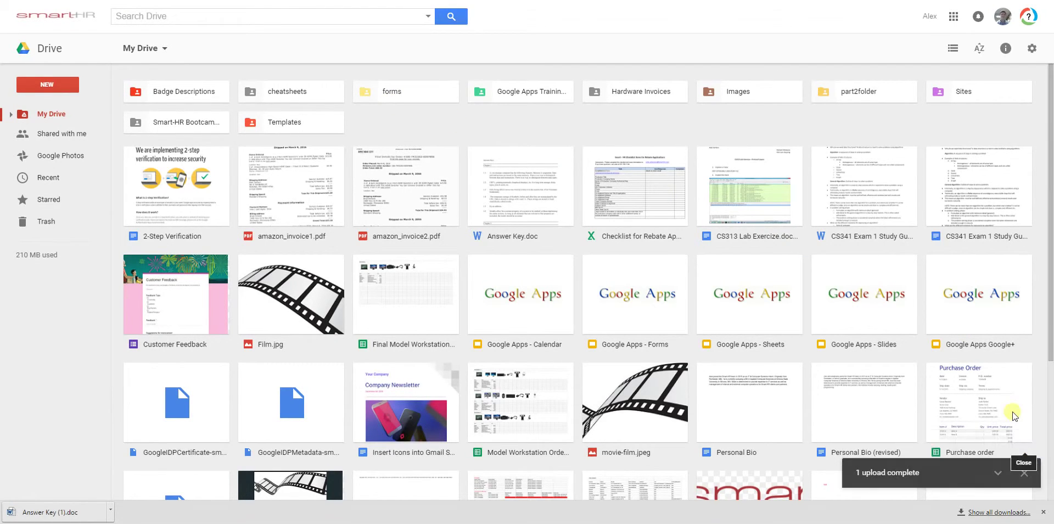
{"action": "left_click", "coordinate": [50, 86]}
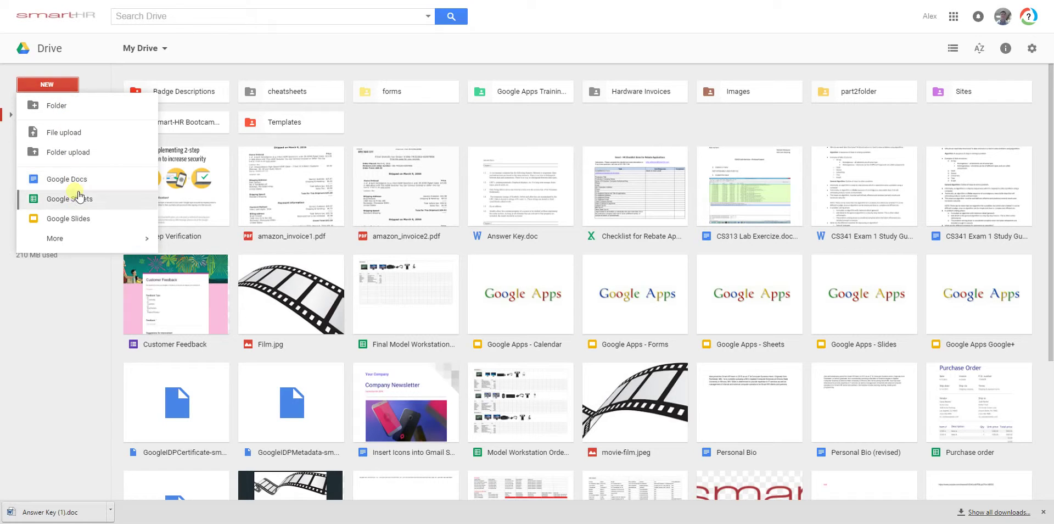
{"action": "mouse_move", "coordinate": [83, 237]}
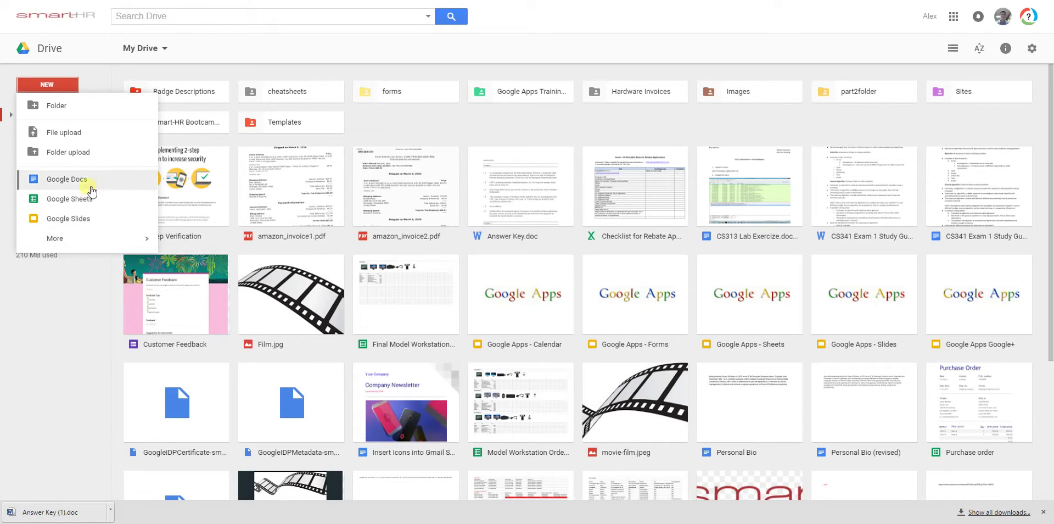
{"action": "left_click", "coordinate": [66, 178]}
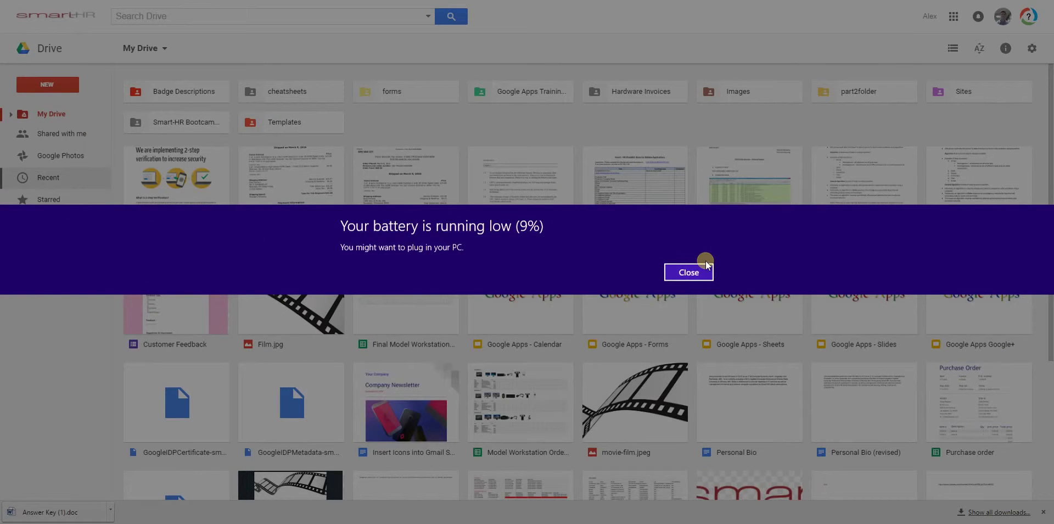
{"action": "left_click", "coordinate": [706, 263]}
{"action": "left_click", "coordinate": [41, 86]}
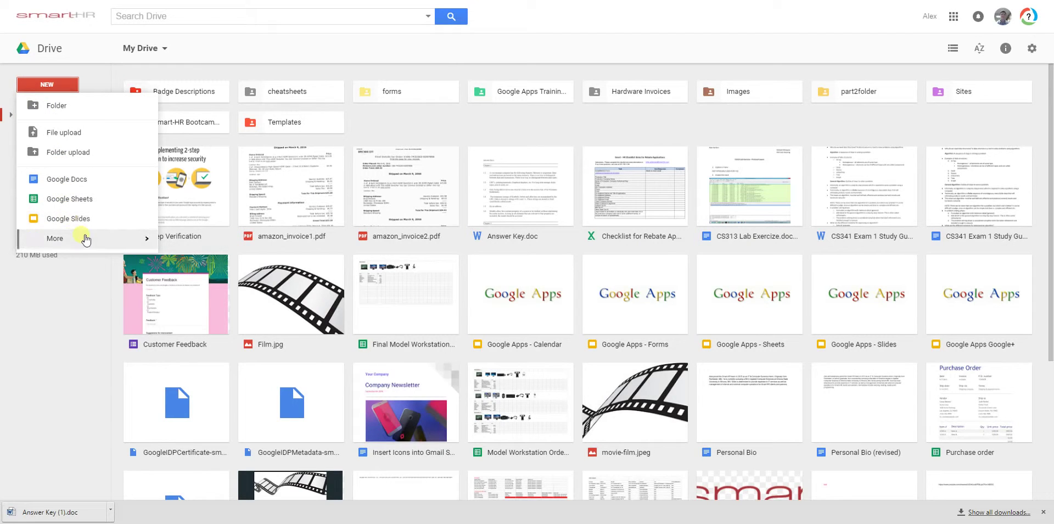
{"action": "mouse_move", "coordinate": [98, 247]}
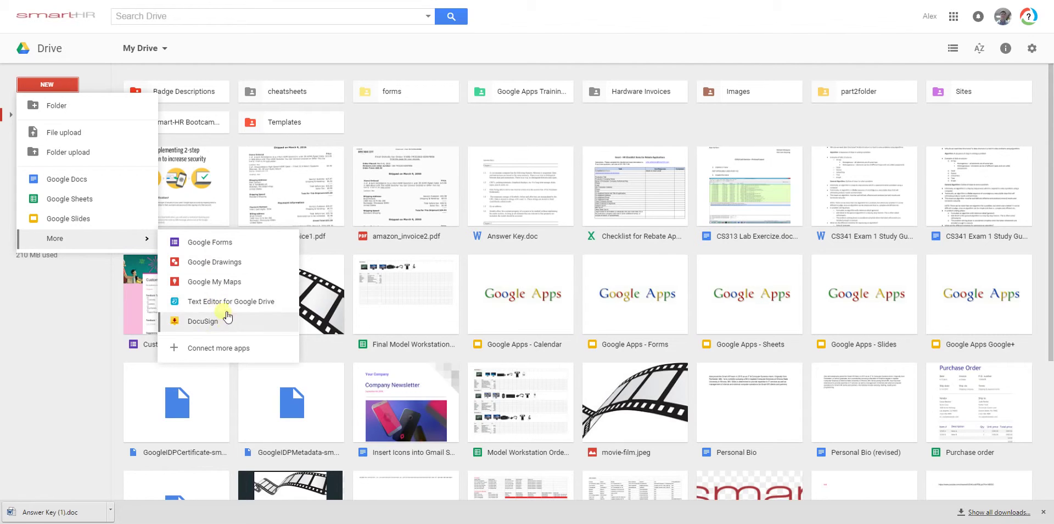
{"action": "left_click", "coordinate": [89, 298]}
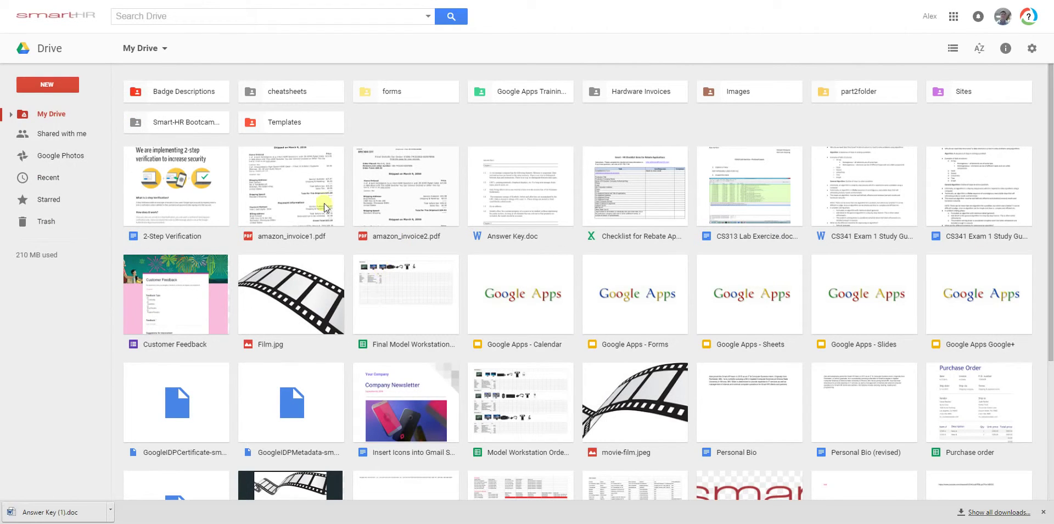
Create a folder named test2folder in My Drive.
{"action": "left_click", "coordinate": [44, 84]}
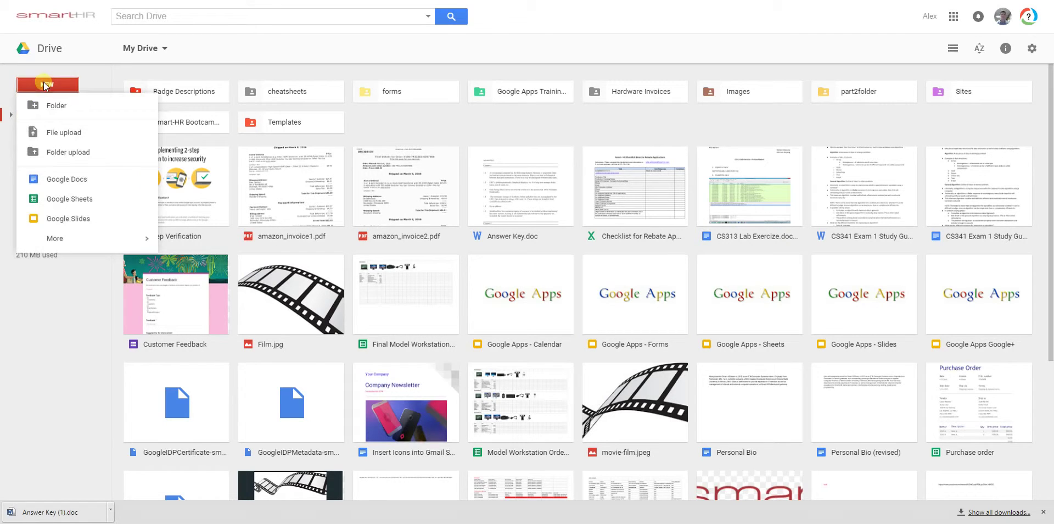
{"action": "left_click", "coordinate": [53, 108]}
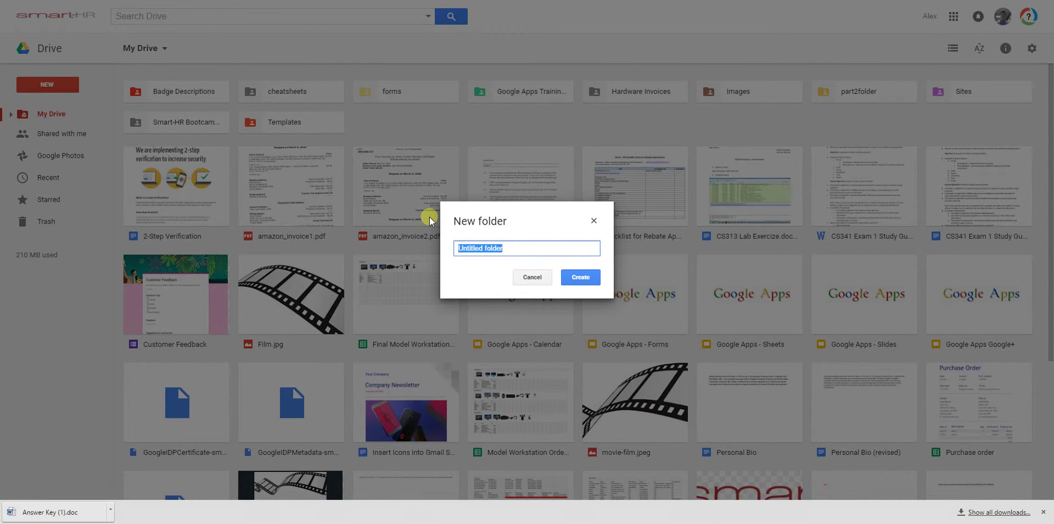
{"action": "type", "text": "test2folder"}
{"action": "key", "text": "Return"}
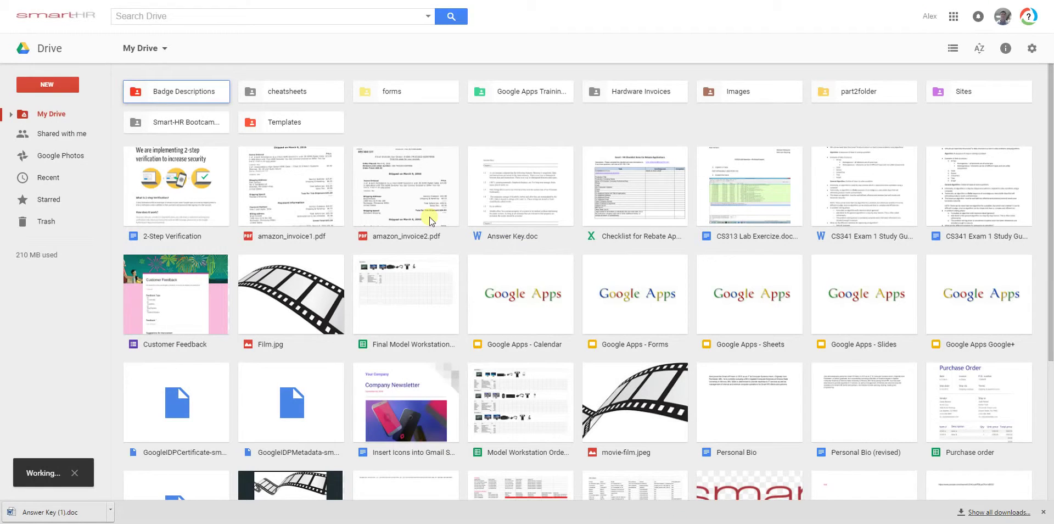
{"action": "left_click", "coordinate": [437, 123]}
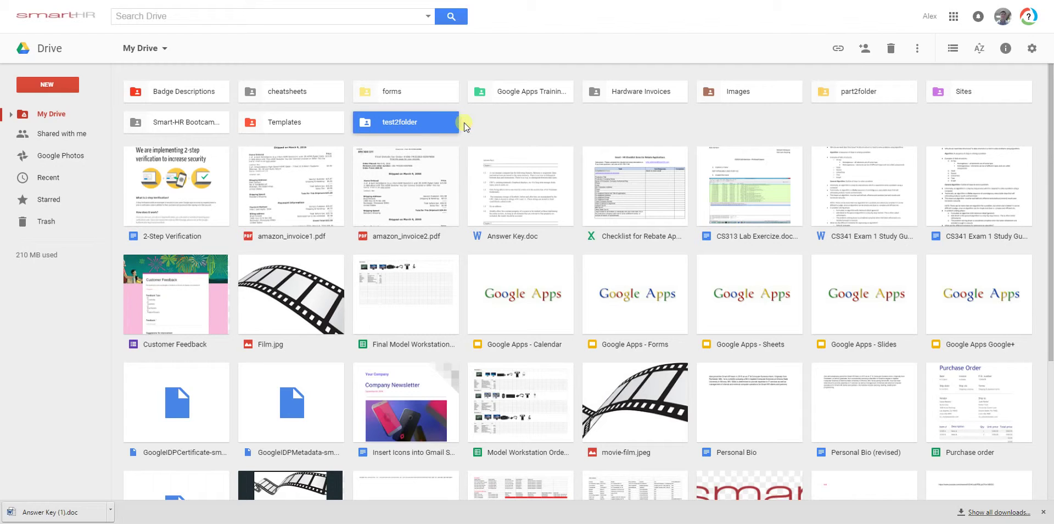
{"action": "left_click", "coordinate": [463, 129]}
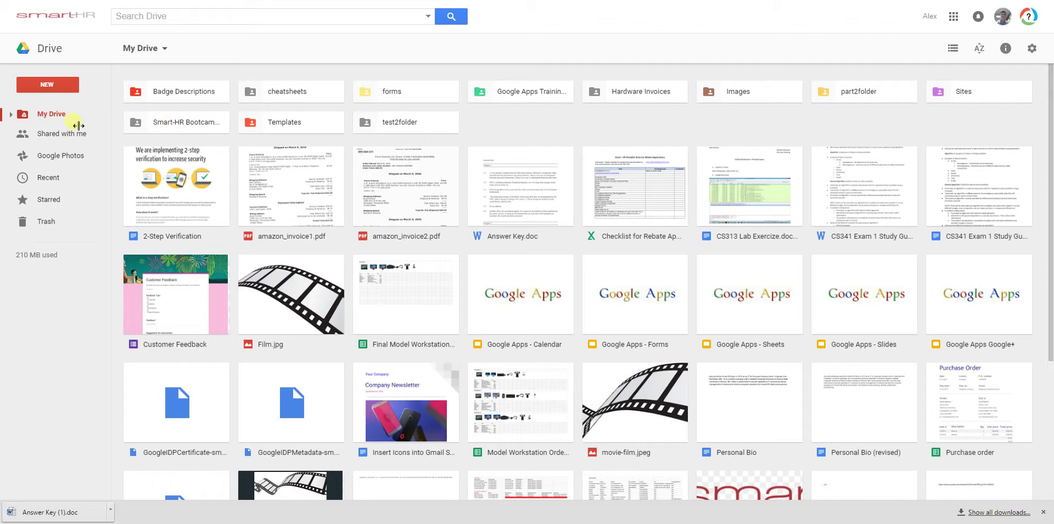
Open test2folder and create a subfolder named test2sub inside it.
{"action": "left_click", "coordinate": [432, 127]}
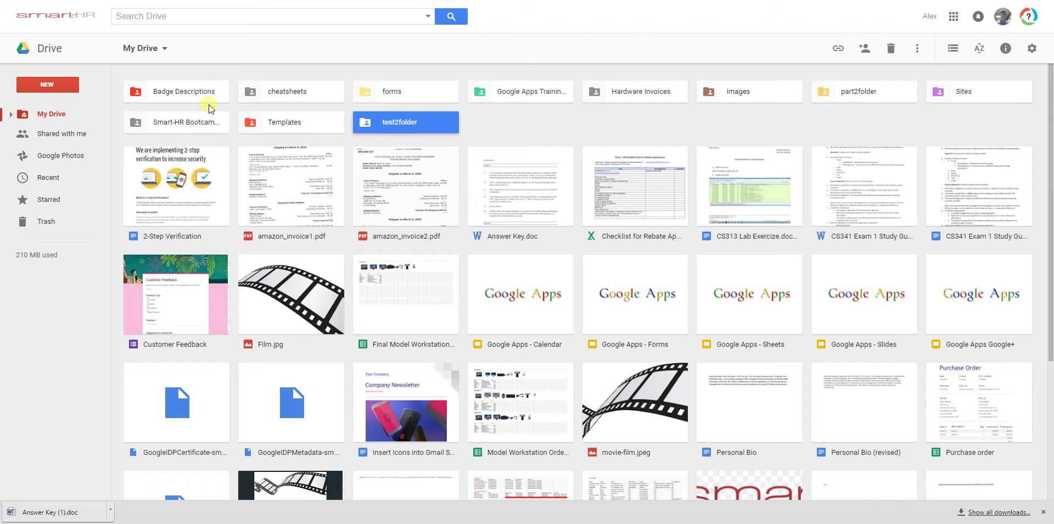
{"action": "left_click", "coordinate": [390, 123]}
{"action": "double_click", "coordinate": [391, 124]}
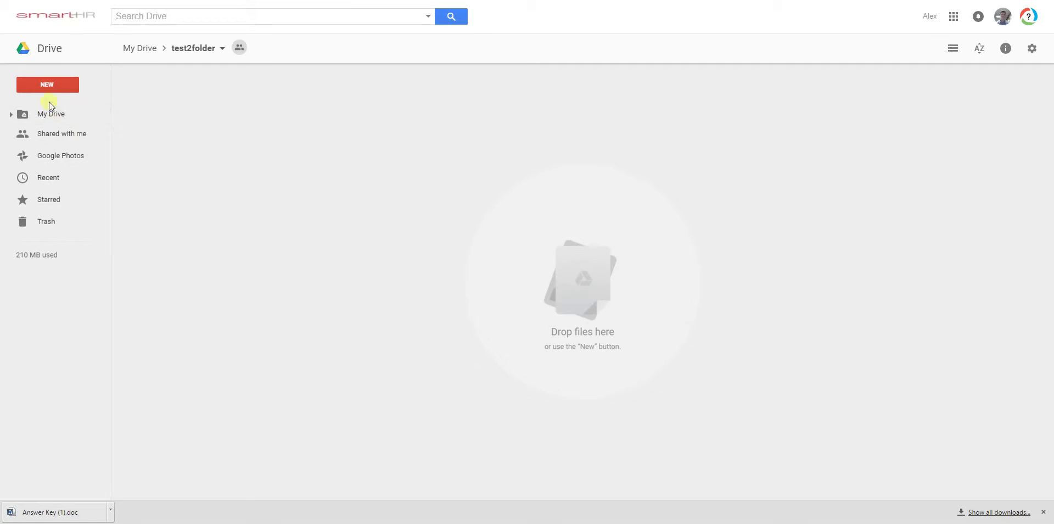
{"action": "left_click", "coordinate": [48, 87]}
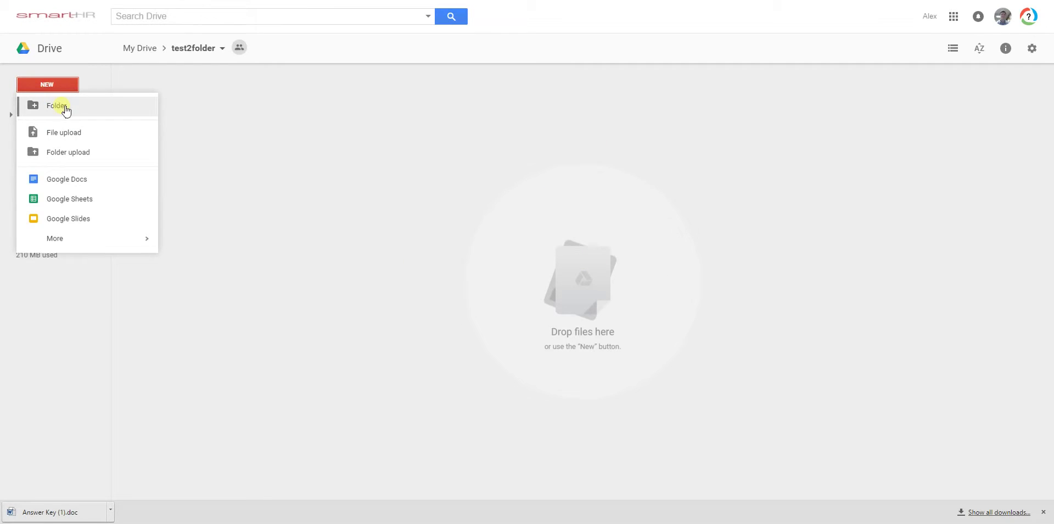
{"action": "left_click", "coordinate": [65, 108]}
{"action": "left_click", "coordinate": [518, 253]}
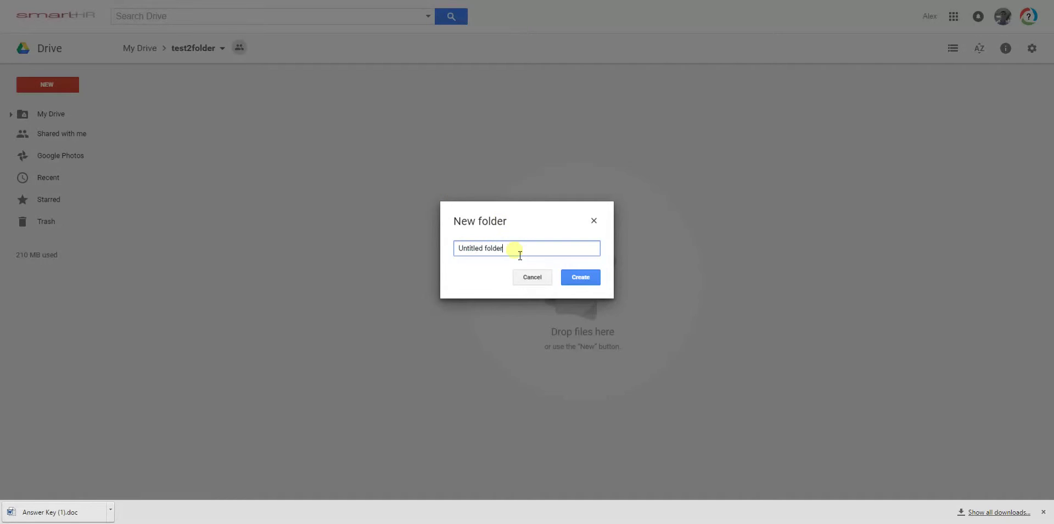
{"action": "key", "text": "BackSpace"}
{"action": "key", "text": "BackSpace"}
{"action": "key", "text": "BackSpace"}
{"action": "key", "text": "BackSpace"}
{"action": "key", "text": "BackSpace"}
{"action": "key", "text": "BackSpace"}
{"action": "key", "text": "BackSpace"}
{"action": "key", "text": "BackSpace"}
{"action": "key", "text": "BackSpace"}
{"action": "key", "text": "BackSpace"}
{"action": "key", "text": "BackSpace"}
{"action": "key", "text": "BackSpace"}
{"action": "type", "text": "test2sub"}
{"action": "key", "text": "Return"}
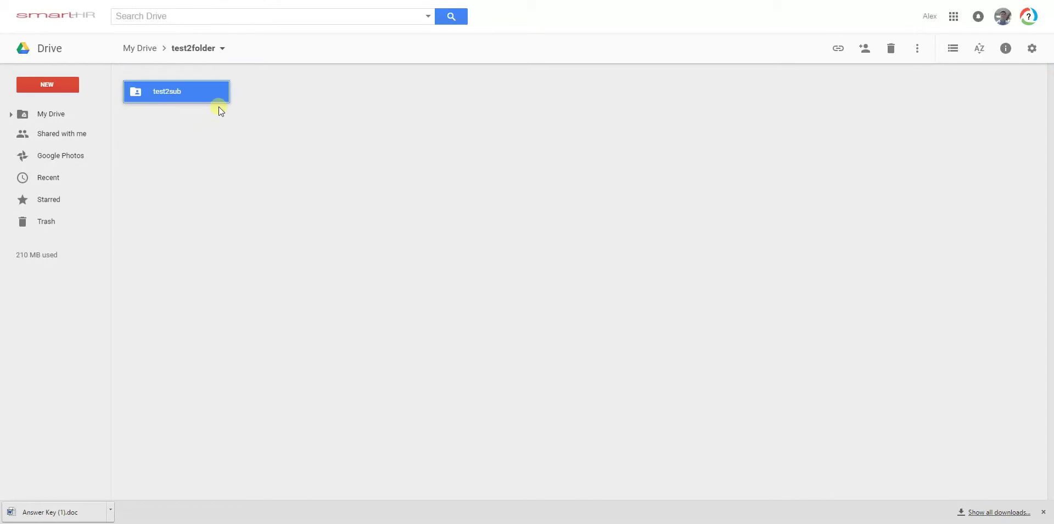
{"action": "left_click", "coordinate": [195, 56]}
{"action": "left_click", "coordinate": [134, 105]}
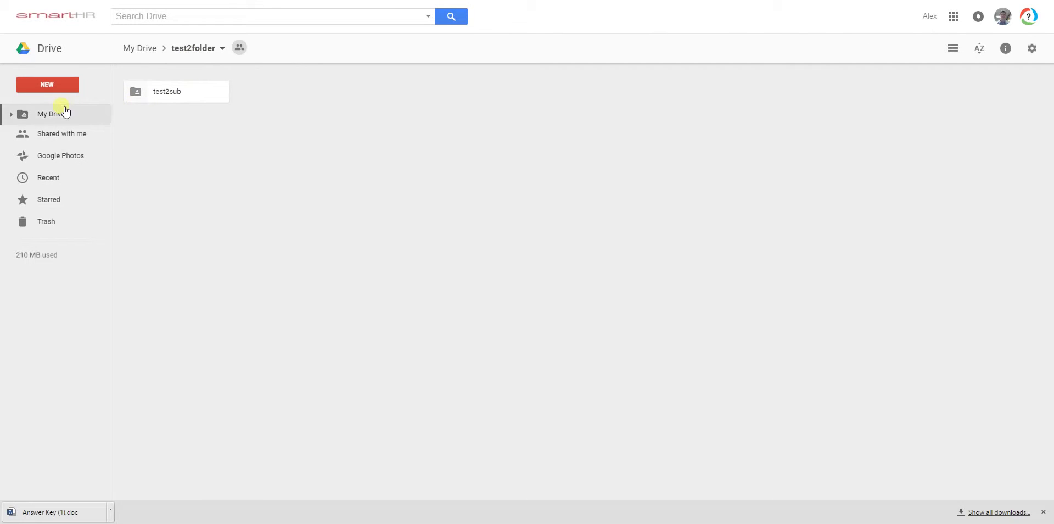
Return to My Drive and change the color of test2folder to green.
{"action": "left_click", "coordinate": [30, 111]}
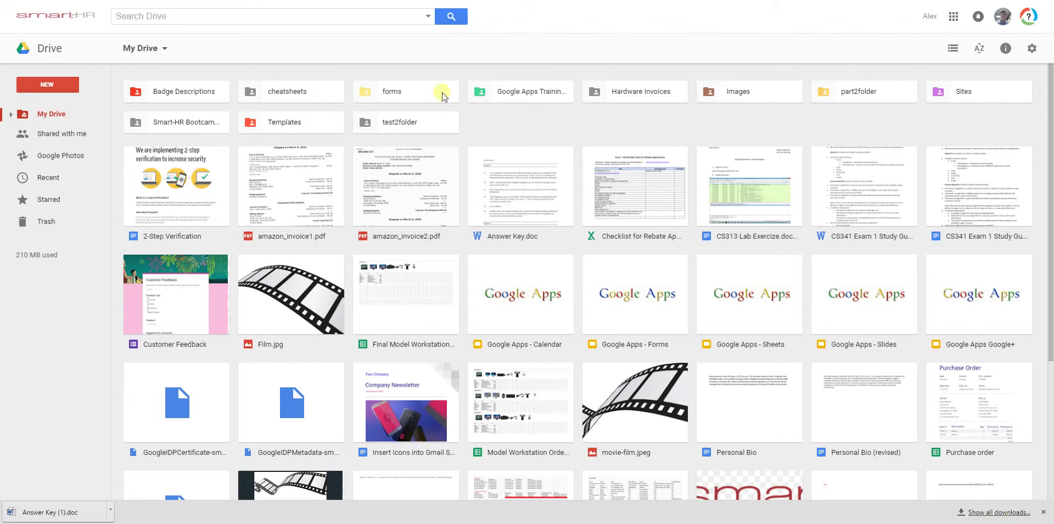
{"action": "left_click", "coordinate": [386, 124]}
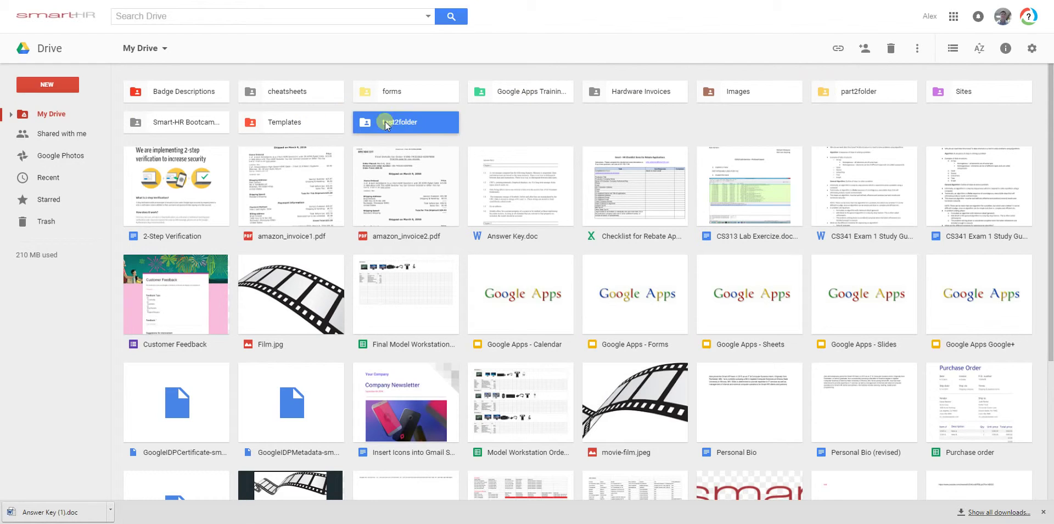
{"action": "left_click", "coordinate": [917, 50]}
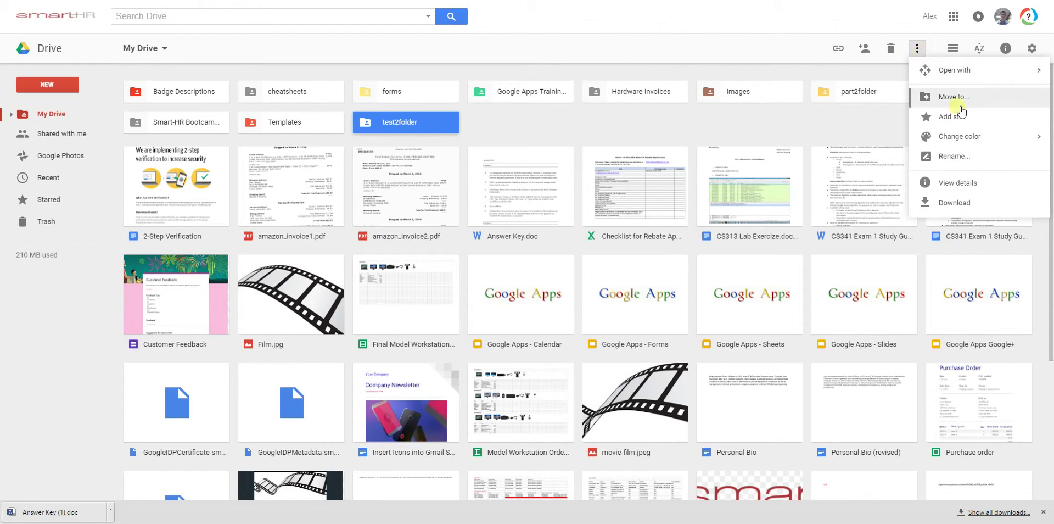
{"action": "mouse_move", "coordinate": [972, 140]}
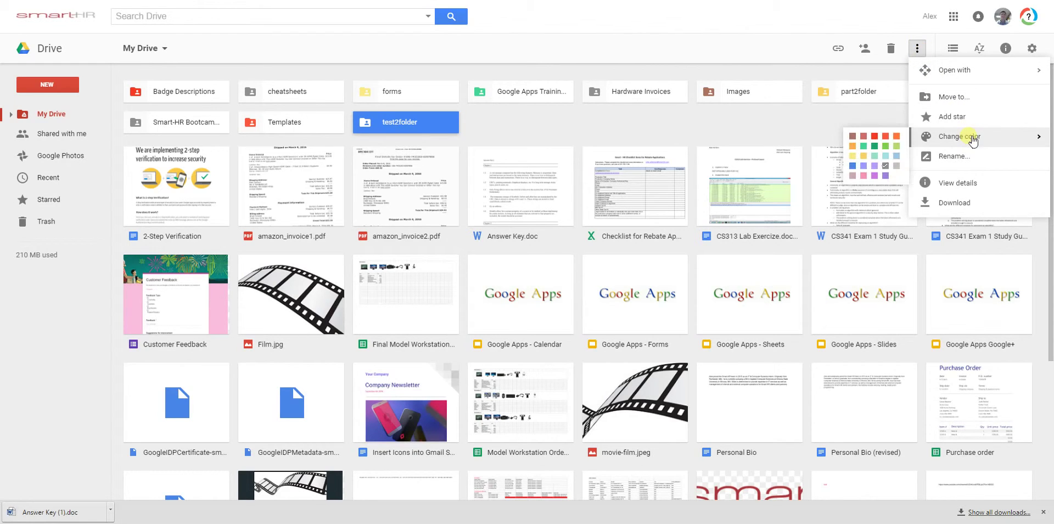
{"action": "left_click", "coordinate": [875, 146]}
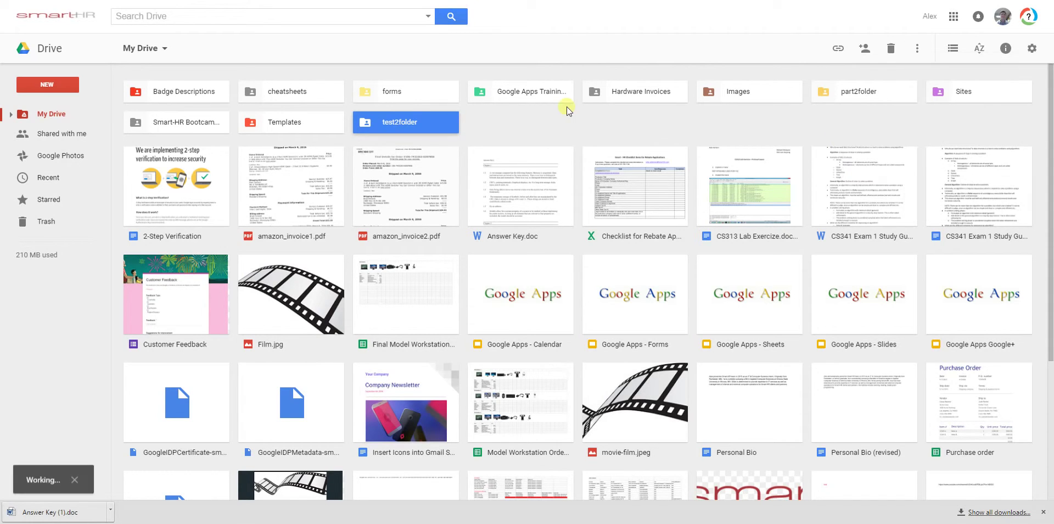
{"action": "left_click", "coordinate": [478, 131]}
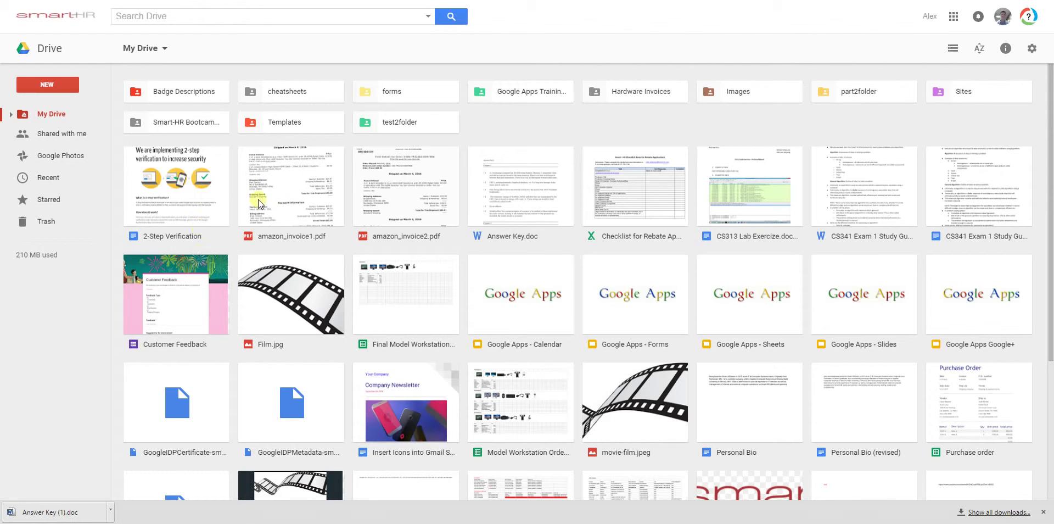
Move Answer Key.doc into test2folder, accepting that it is shared, and open the folder to check its contents.
{"action": "left_click", "coordinate": [434, 191]}
{"action": "left_click", "coordinate": [500, 198]}
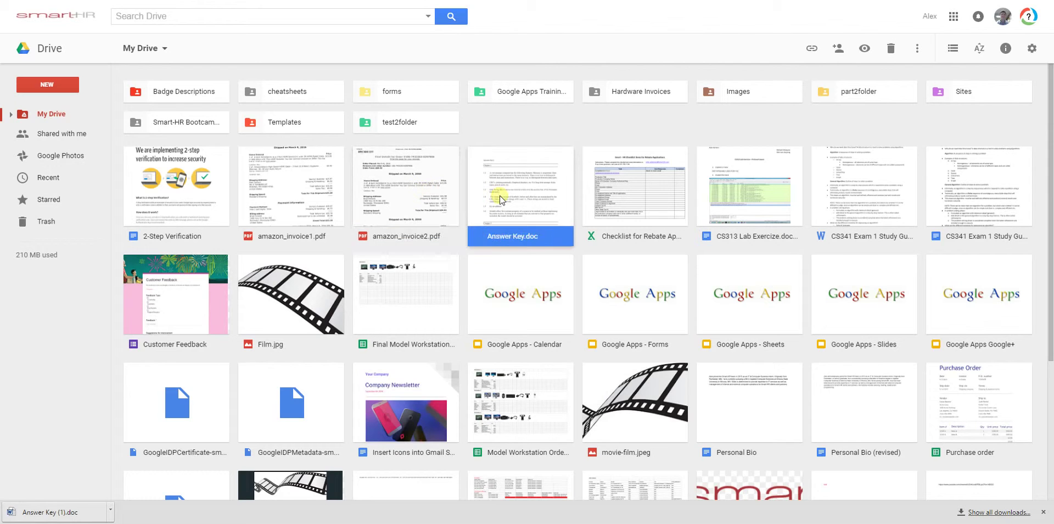
{"action": "left_click_drag", "start_coordinate": [545, 195], "coordinate": [360, 120]}
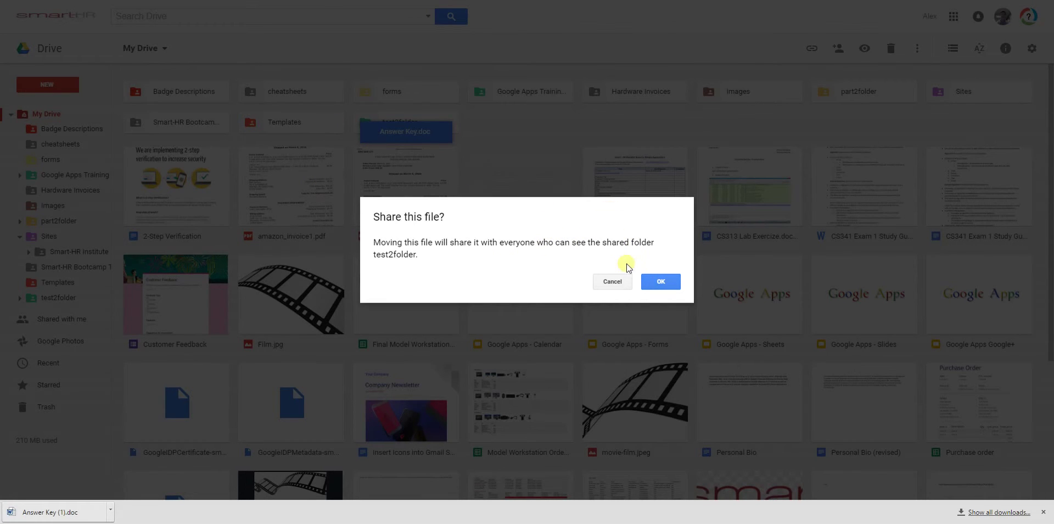
{"action": "left_click", "coordinate": [661, 281]}
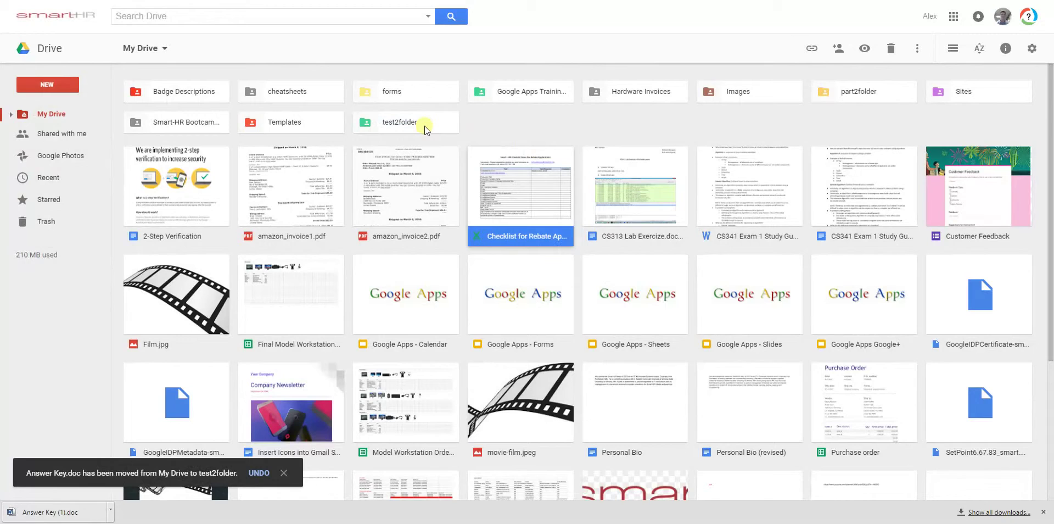
{"action": "double_click", "coordinate": [422, 120]}
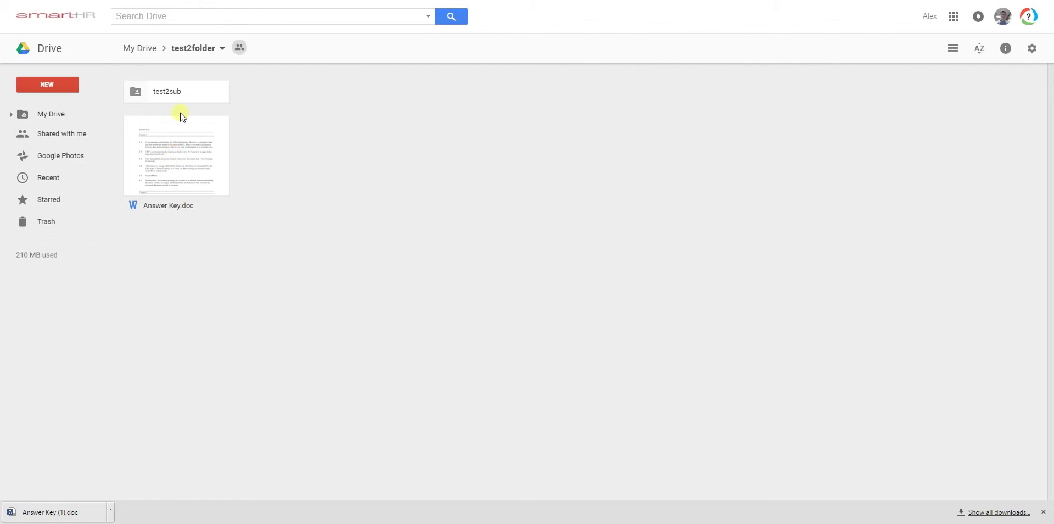
Upload Resume.docx from the computer's Documents folder to the top level of My Drive and locate it among the files.
{"action": "left_click", "coordinate": [41, 115]}
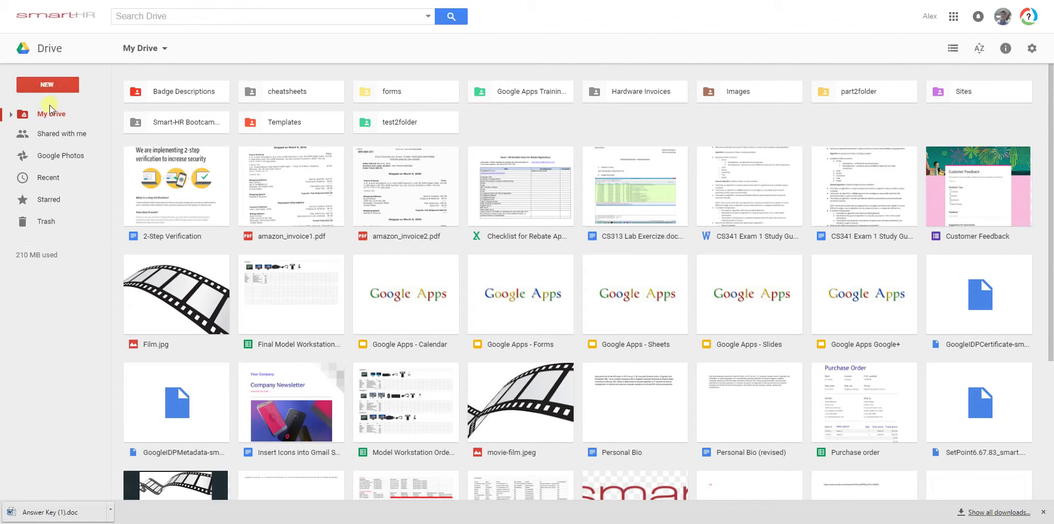
{"action": "left_click", "coordinate": [51, 91]}
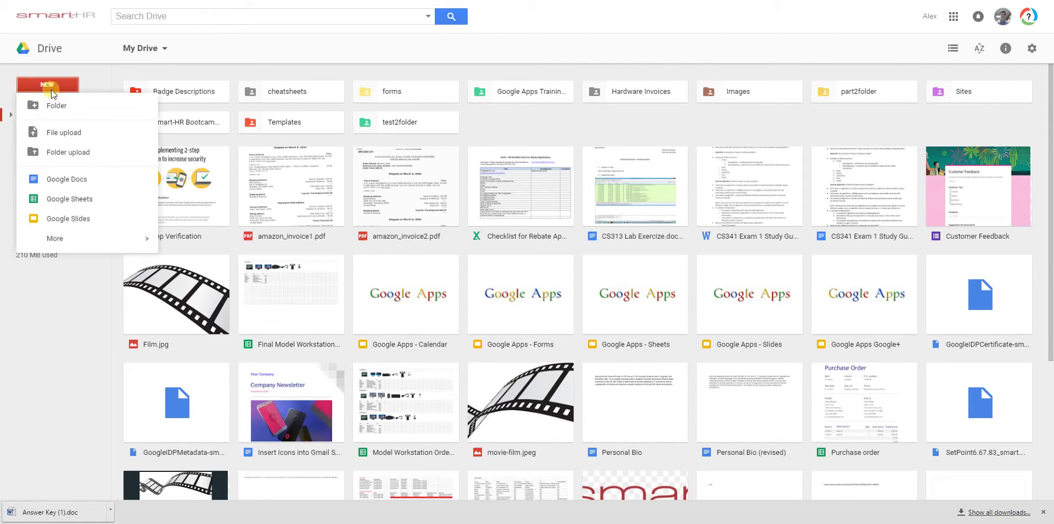
{"action": "left_click", "coordinate": [62, 132]}
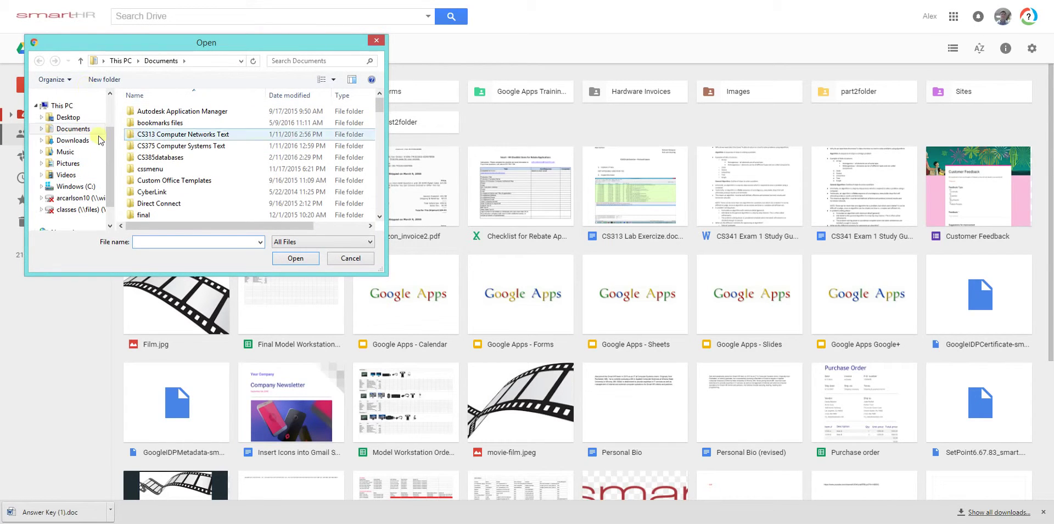
{"action": "left_click_drag", "start_coordinate": [382, 112], "coordinate": [379, 206]}
{"action": "double_click", "coordinate": [168, 190]}
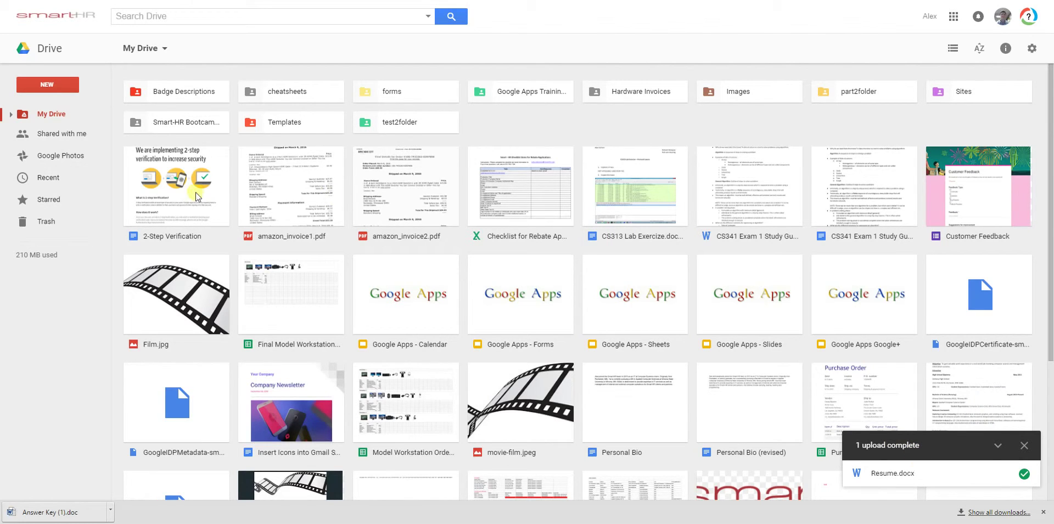
{"action": "scroll", "coordinate": [649, 279], "scroll_direction": "down", "scroll_amount": 4}
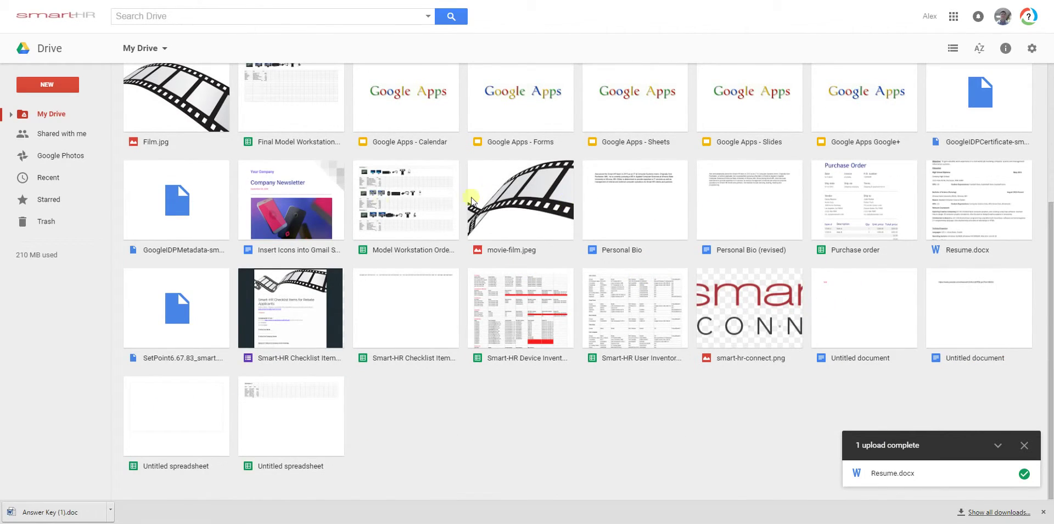
{"action": "left_click", "coordinate": [992, 225]}
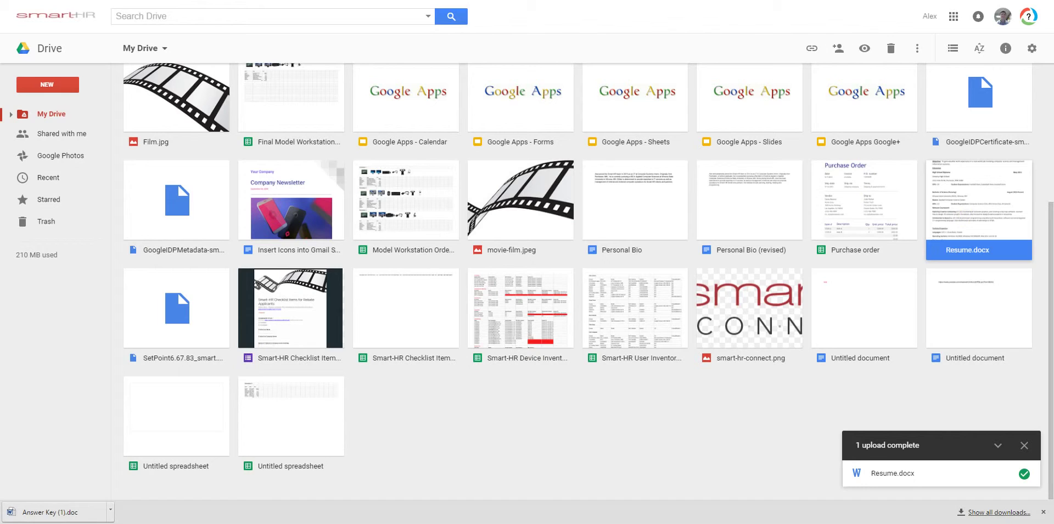
{"action": "left_click", "coordinate": [936, 394]}
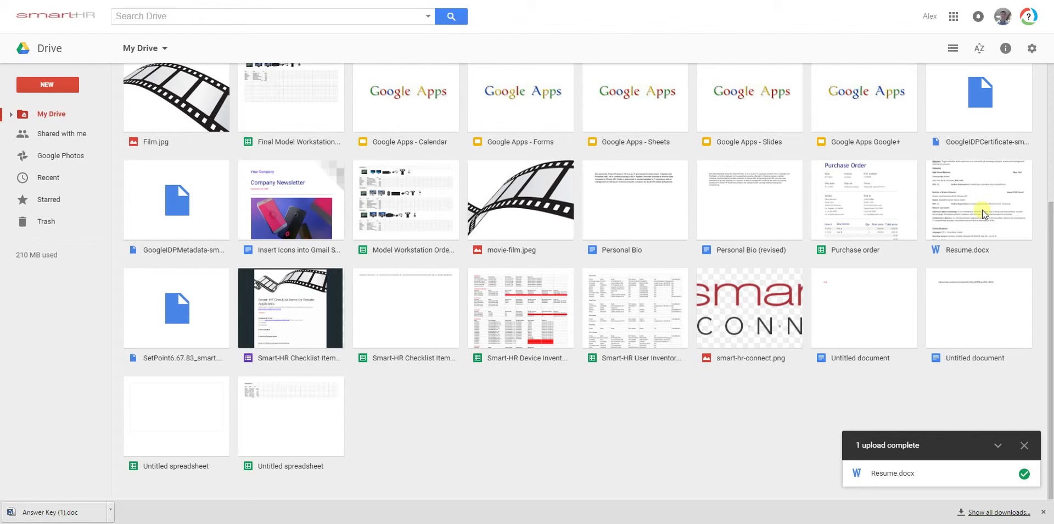
Review the general Drive settings, including the option to convert uploaded files to Google Docs editor format, and close them without changes.
{"action": "left_click", "coordinate": [1031, 49]}
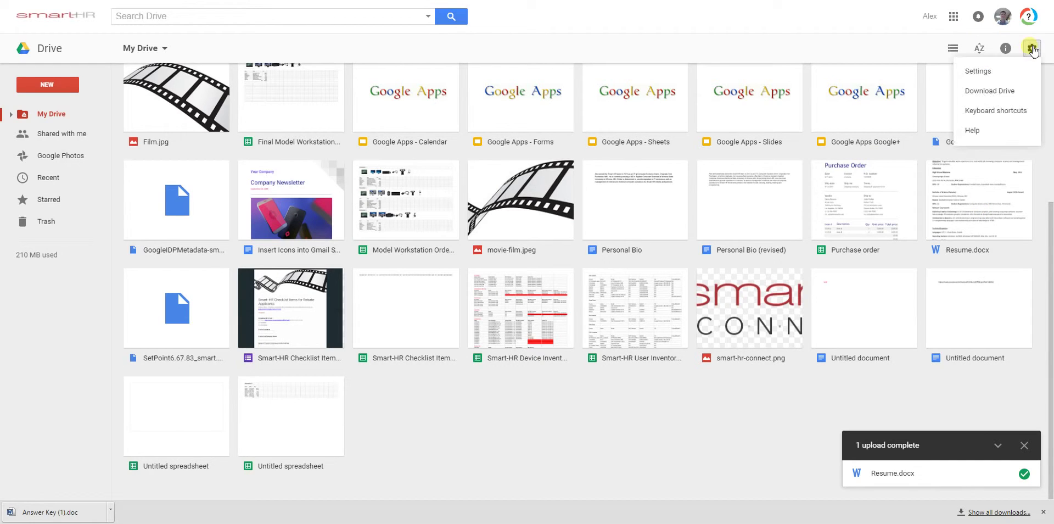
{"action": "left_click", "coordinate": [979, 72]}
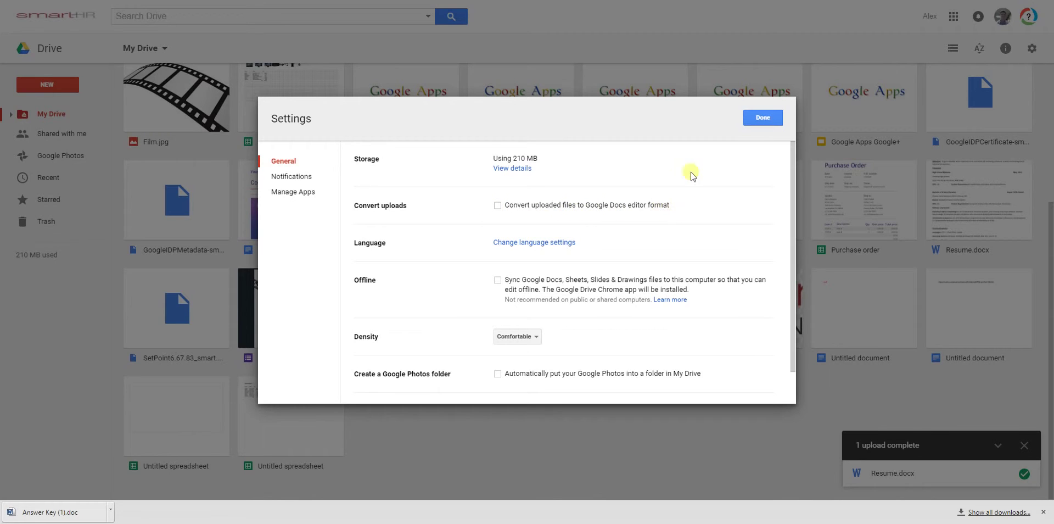
{"action": "left_click", "coordinate": [761, 117]}
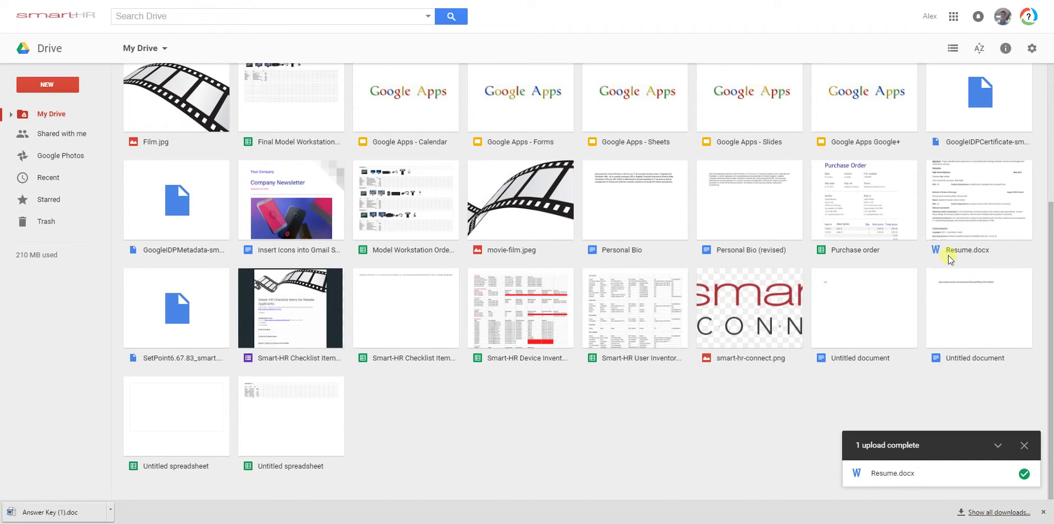
Open the Word file Resume.docx with Google Docs to make a converted copy, and select that copy in My Drive.
{"action": "left_click", "coordinate": [981, 220]}
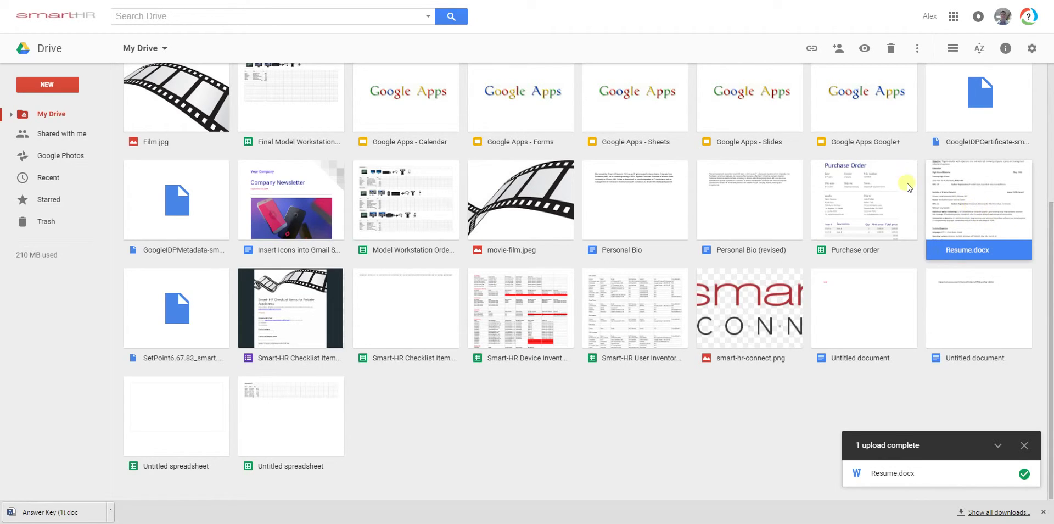
{"action": "left_click", "coordinate": [922, 53]}
{"action": "mouse_move", "coordinate": [943, 76]}
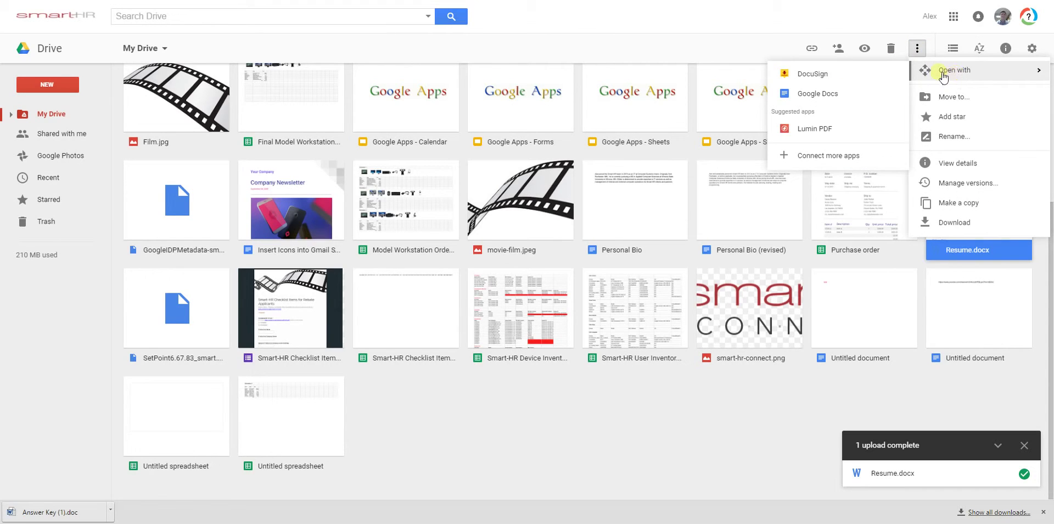
{"action": "left_click", "coordinate": [864, 98]}
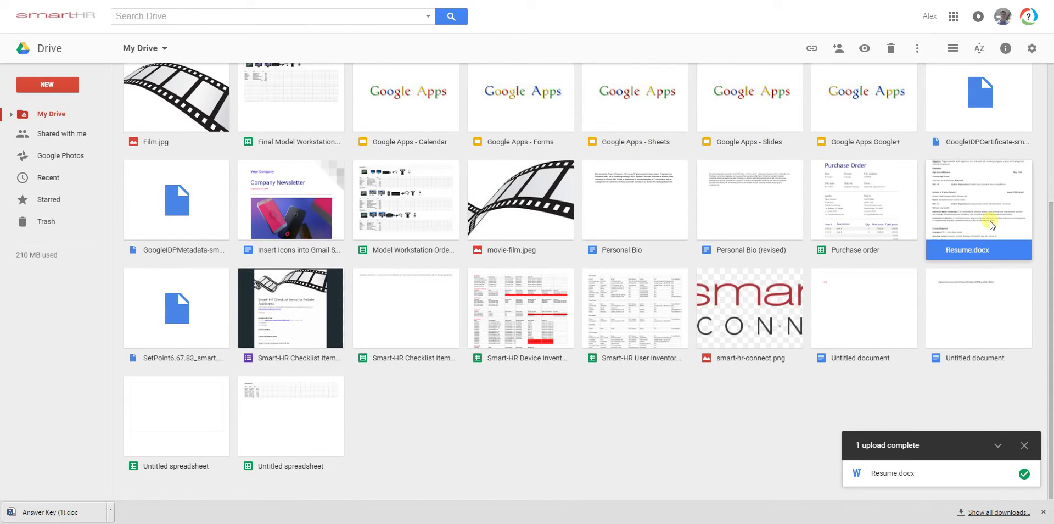
{"action": "left_click", "coordinate": [170, 343]}
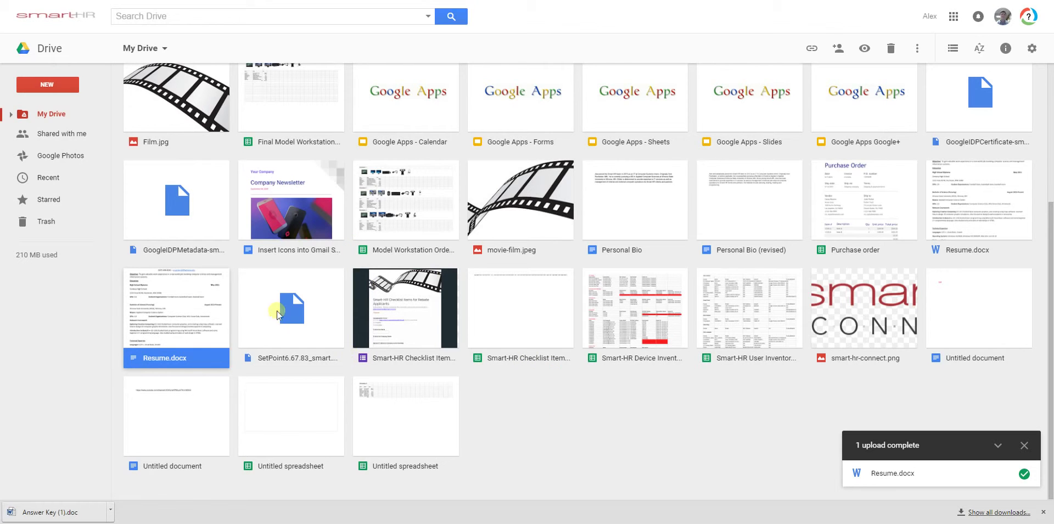
Open the 2-Step Verification document from My Drive to view it, and close it again.
{"action": "scroll", "coordinate": [282, 329], "scroll_direction": "up", "scroll_amount": 5}
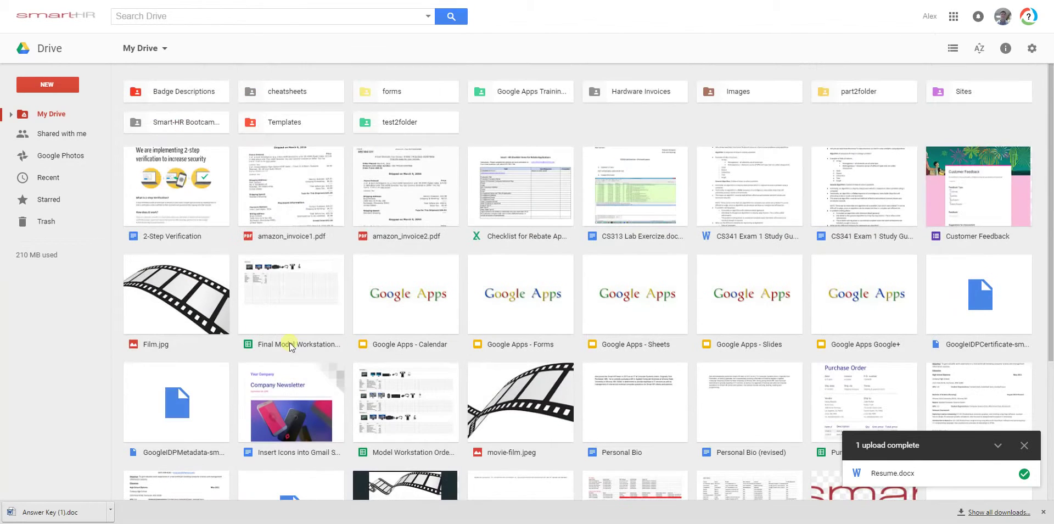
{"action": "double_click", "coordinate": [165, 197]}
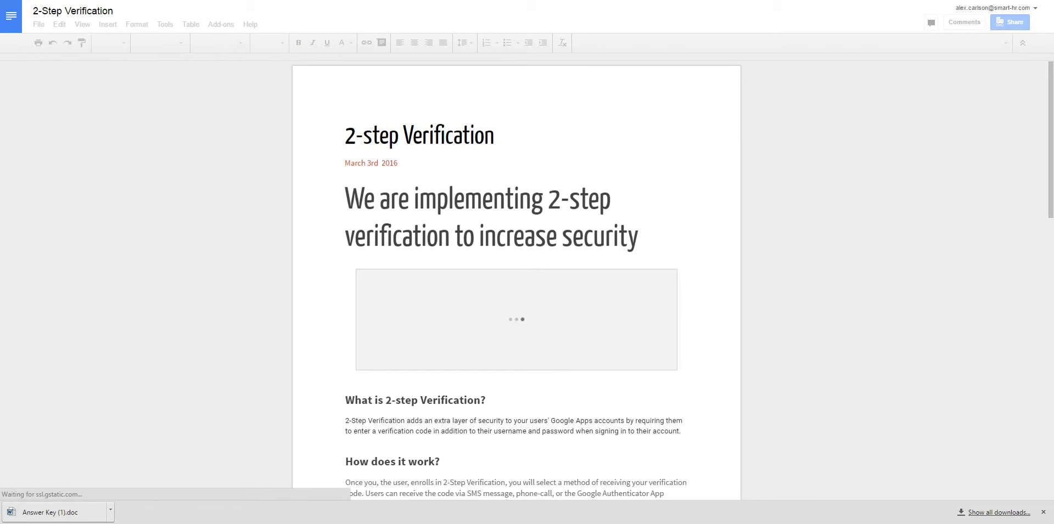
{"action": "key", "text": "ctrl+w"}
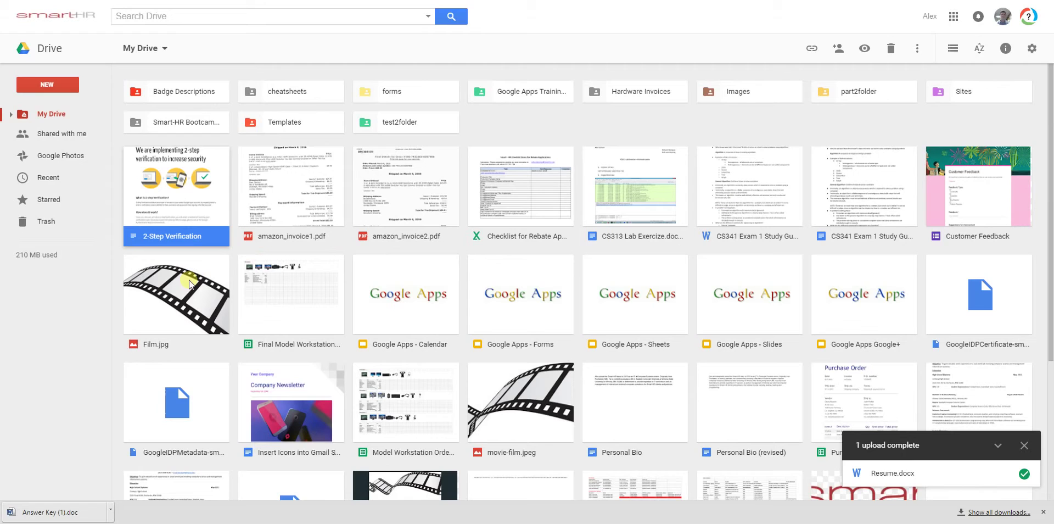
Preview amazon_invoice2.pdf, check which connected apps can open it, then close the preview and dismiss the upload notice.
{"action": "left_click", "coordinate": [400, 187]}
{"action": "double_click", "coordinate": [403, 187]}
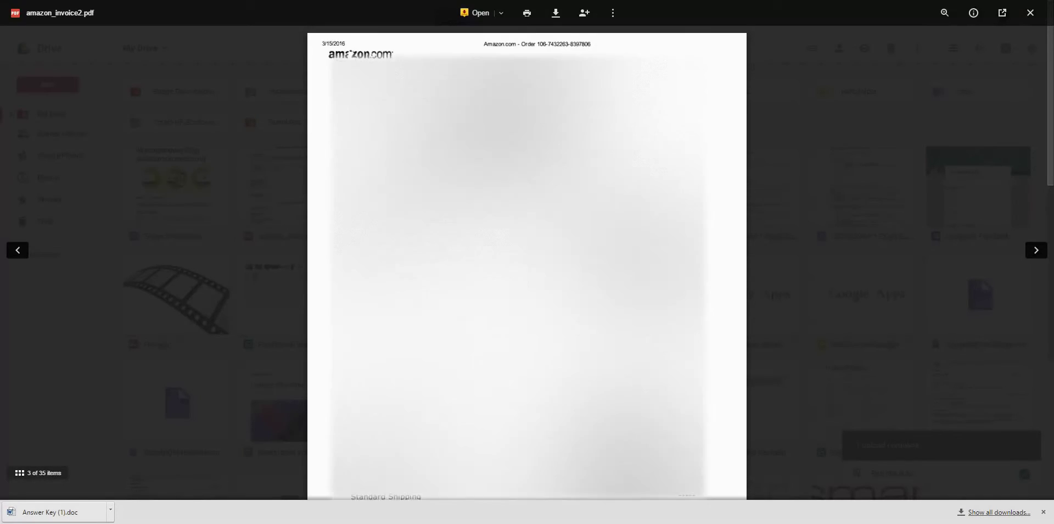
{"action": "scroll", "coordinate": [708, 247], "scroll_direction": "up", "scroll_amount": 2}
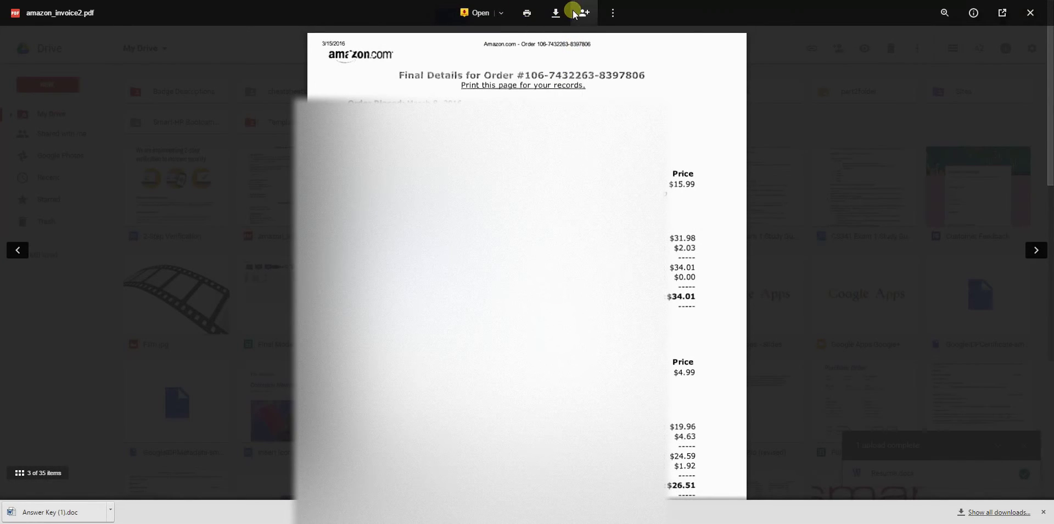
{"action": "left_click", "coordinate": [511, 12]}
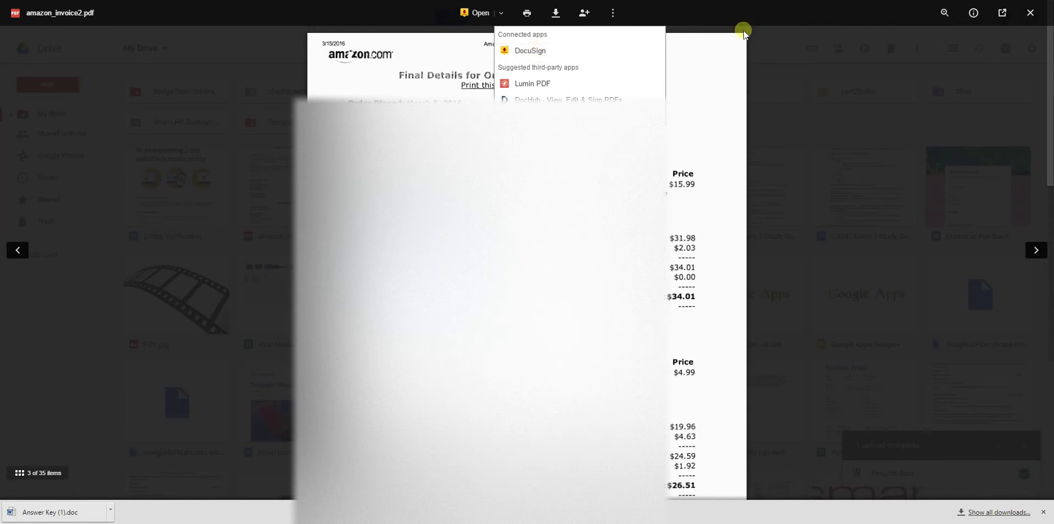
{"action": "left_click", "coordinate": [1030, 12]}
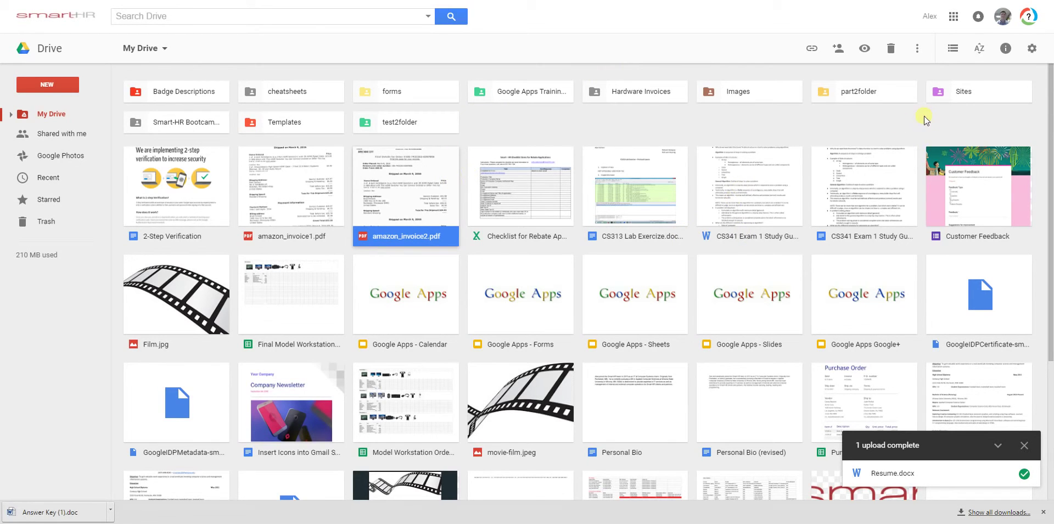
{"action": "left_click", "coordinate": [1024, 446]}
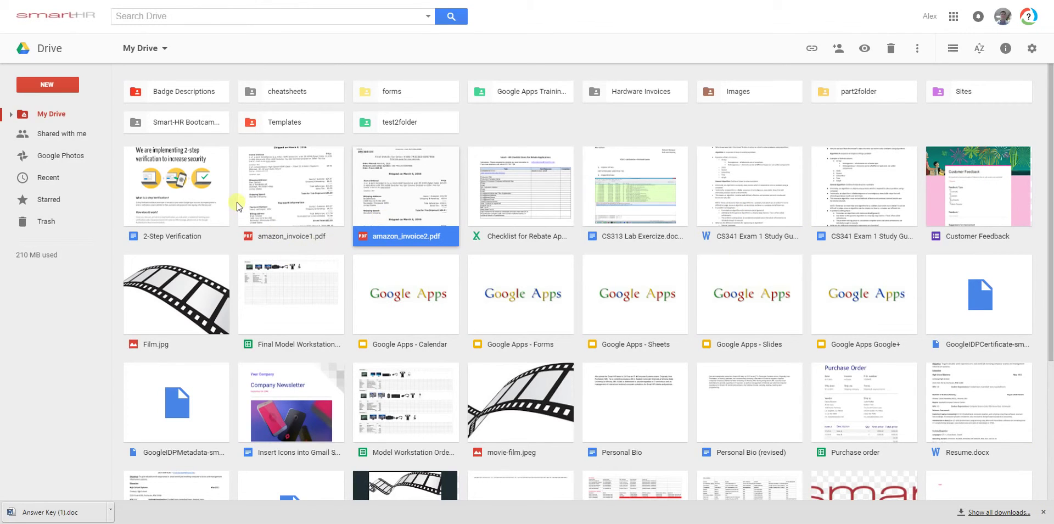
Download the Word version of Resume.docx from My Drive to the computer.
{"action": "scroll", "coordinate": [933, 319], "scroll_direction": "down", "scroll_amount": 2}
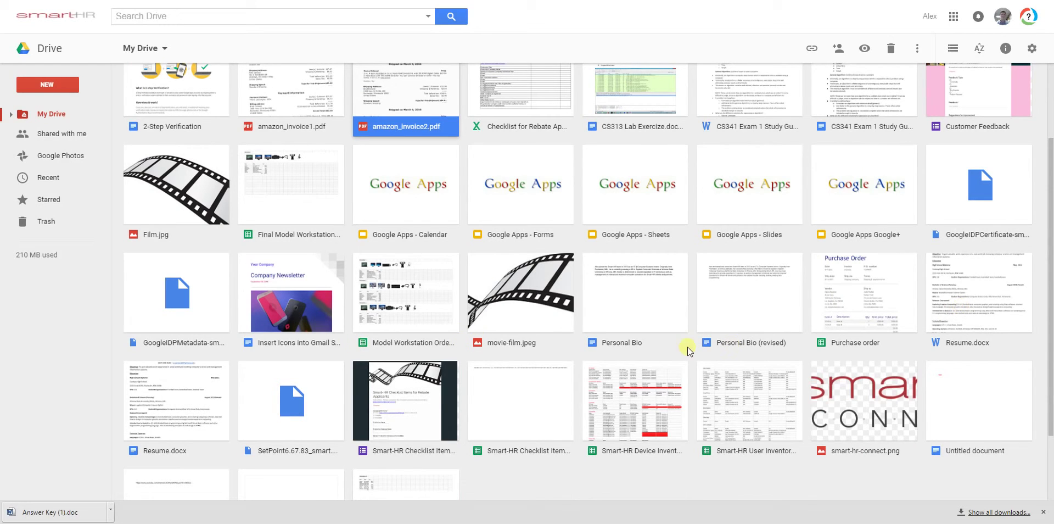
{"action": "left_click", "coordinate": [980, 287]}
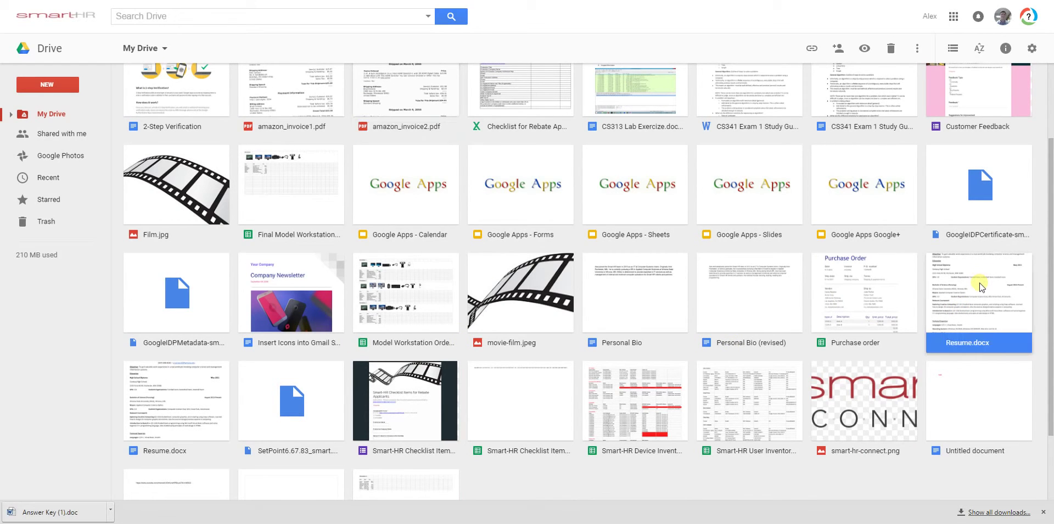
{"action": "left_click", "coordinate": [922, 51]}
{"action": "left_click", "coordinate": [949, 138]}
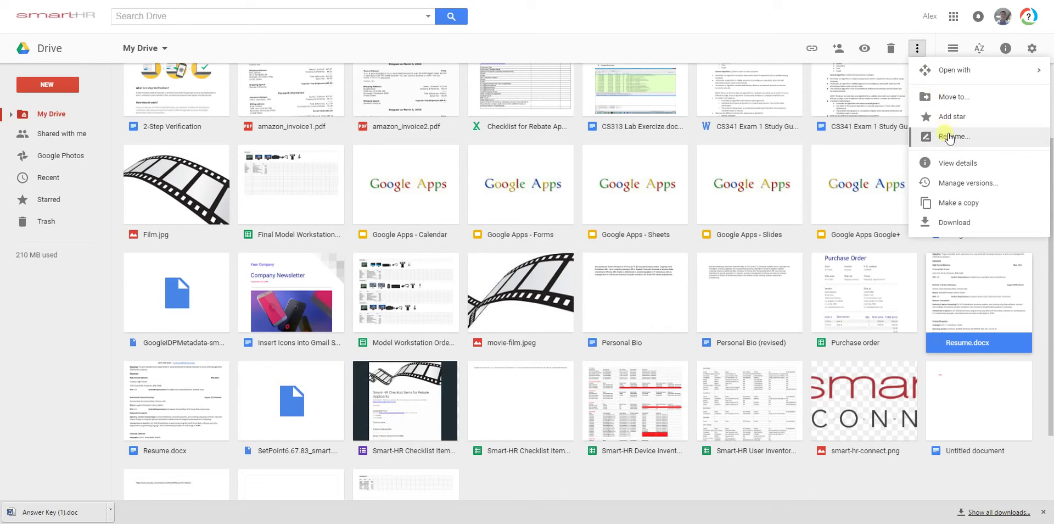
{"action": "left_click", "coordinate": [962, 222]}
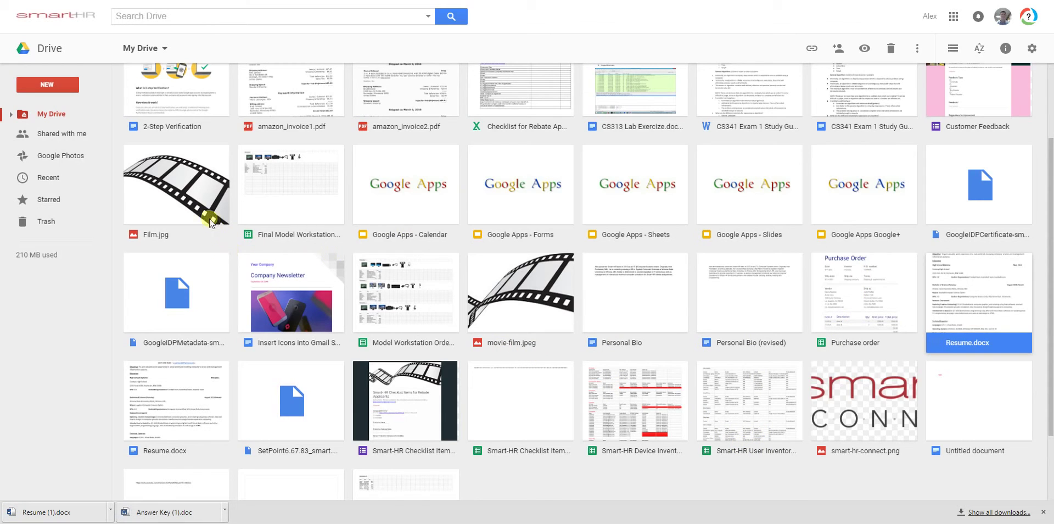
{"action": "left_click", "coordinate": [951, 220]}
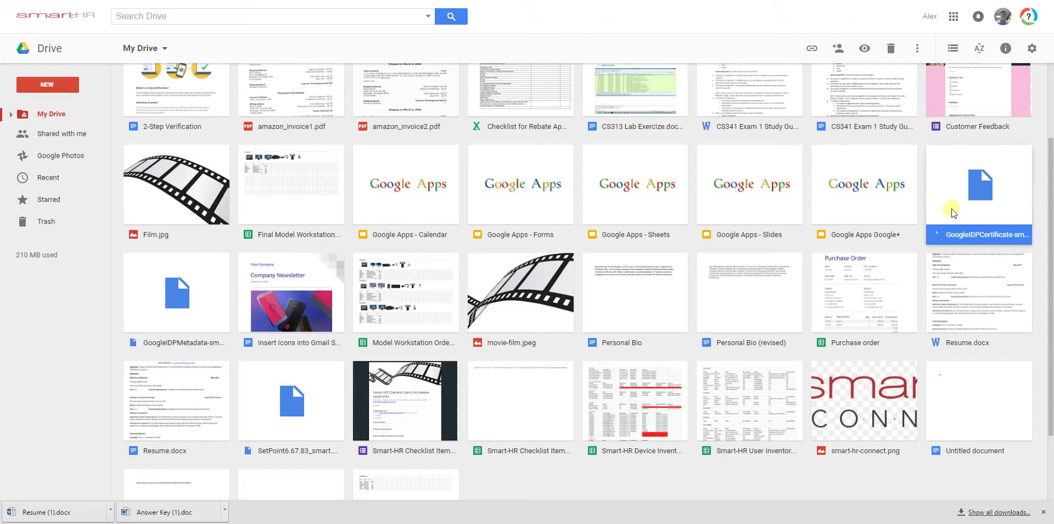
{"action": "left_click", "coordinate": [877, 188]}
{"action": "left_click", "coordinate": [752, 207]}
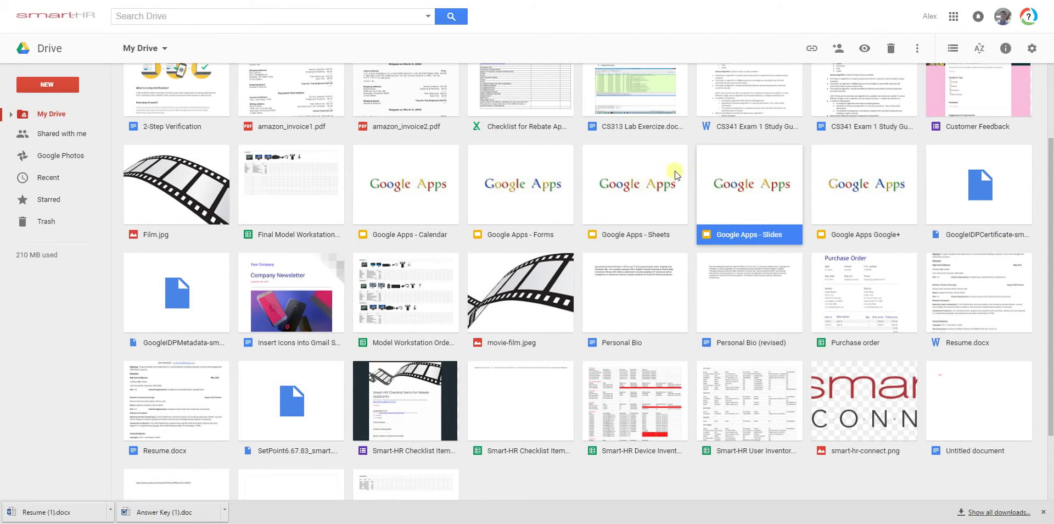
Add a star to the 2-Step Verification document, check it among the starred files and return to My Drive.
{"action": "scroll", "coordinate": [675, 171], "scroll_direction": "up", "scroll_amount": 2}
{"action": "left_click", "coordinate": [500, 191]}
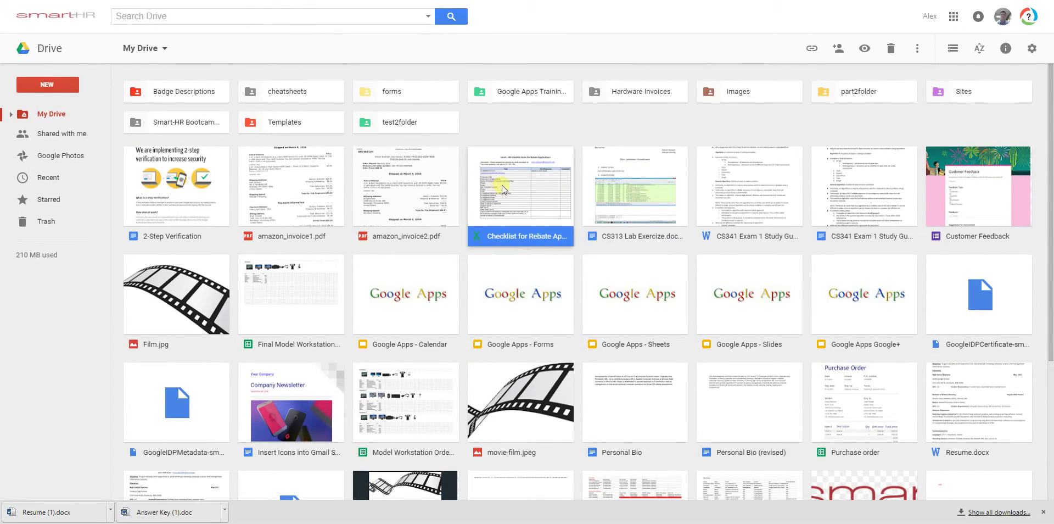
{"action": "left_click", "coordinate": [199, 186]}
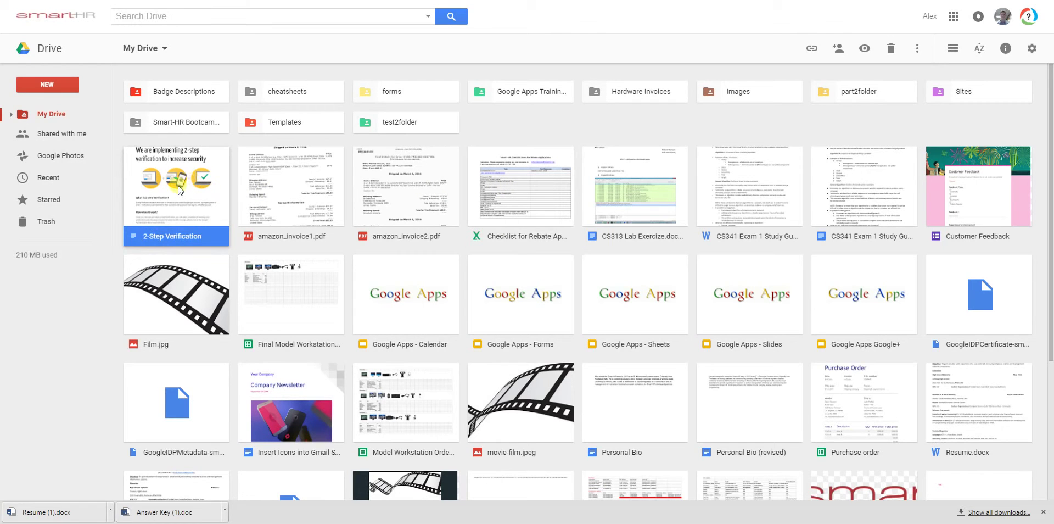
{"action": "left_click", "coordinate": [922, 48]}
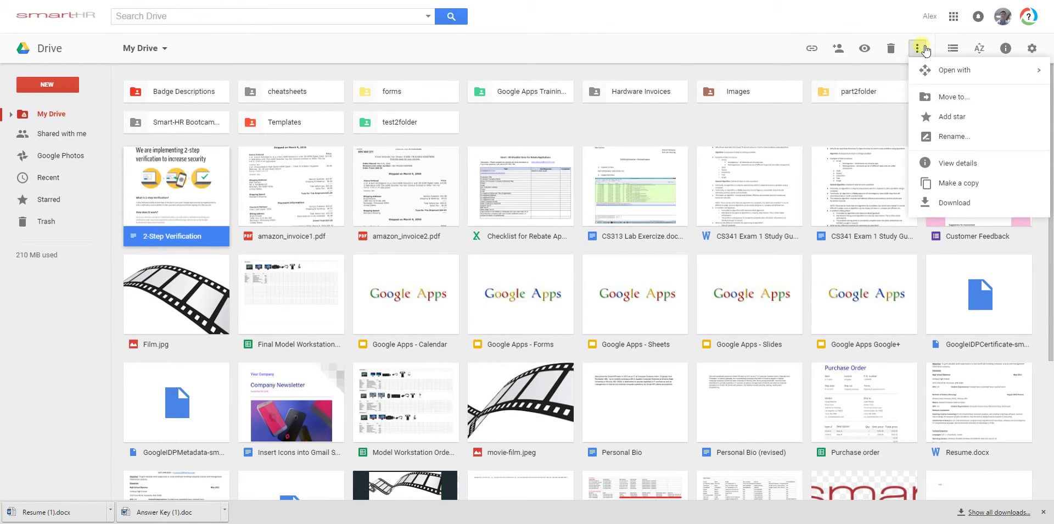
{"action": "left_click", "coordinate": [944, 119]}
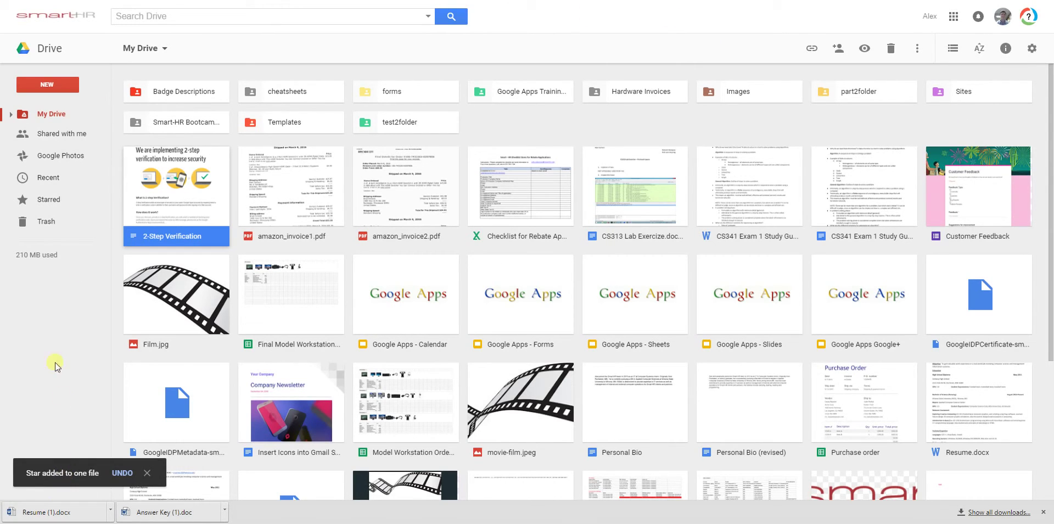
{"action": "left_click", "coordinate": [43, 199]}
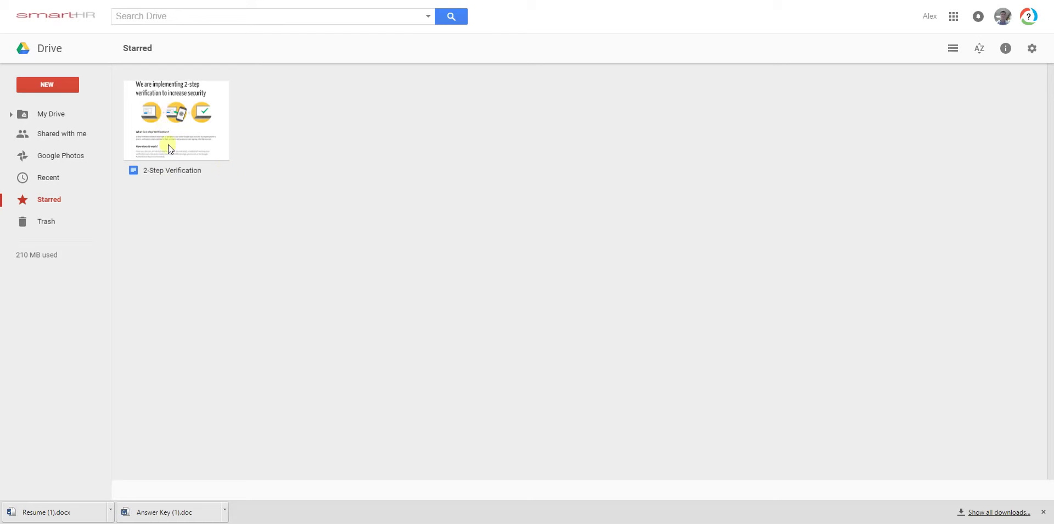
{"action": "left_click", "coordinate": [73, 117]}
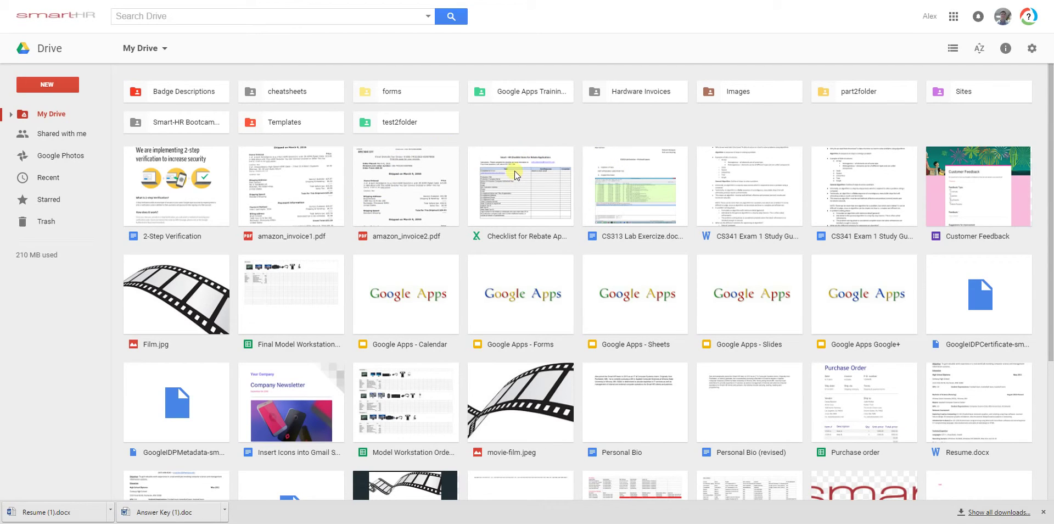
Remove the Word version of the CS341 Exam 1 Study Guide, select it in Trash and return to My Drive.
{"action": "left_click", "coordinate": [165, 182]}
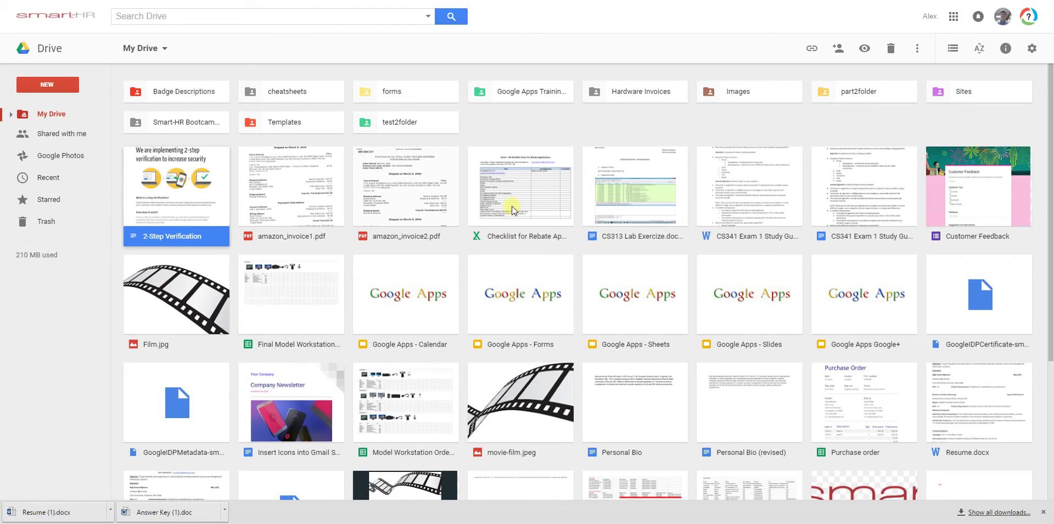
{"action": "left_click", "coordinate": [733, 198]}
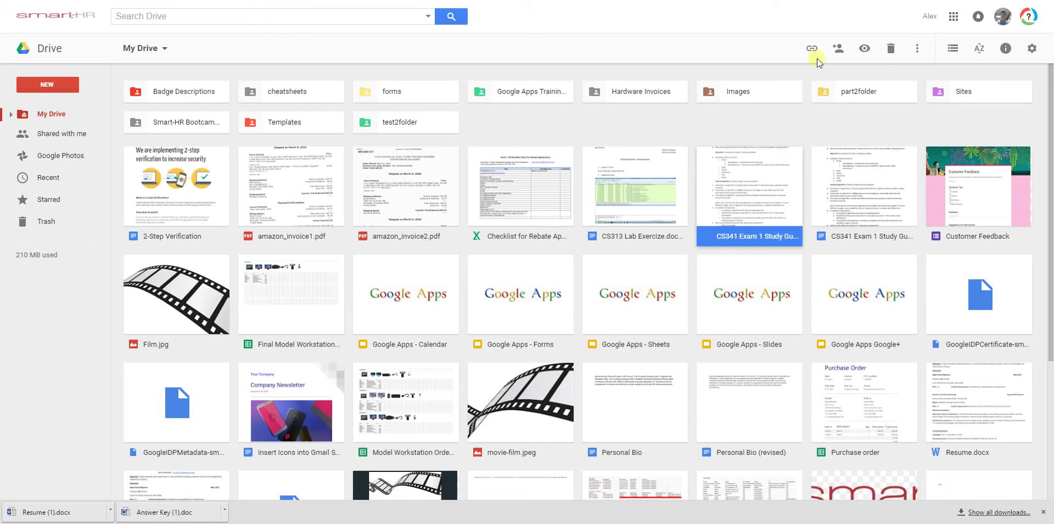
{"action": "left_click", "coordinate": [899, 51]}
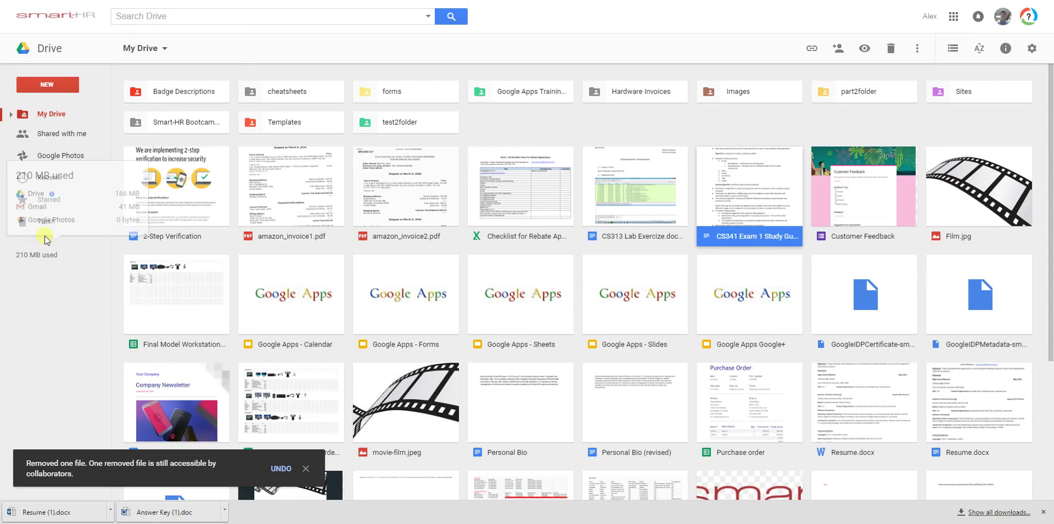
{"action": "left_click", "coordinate": [46, 221]}
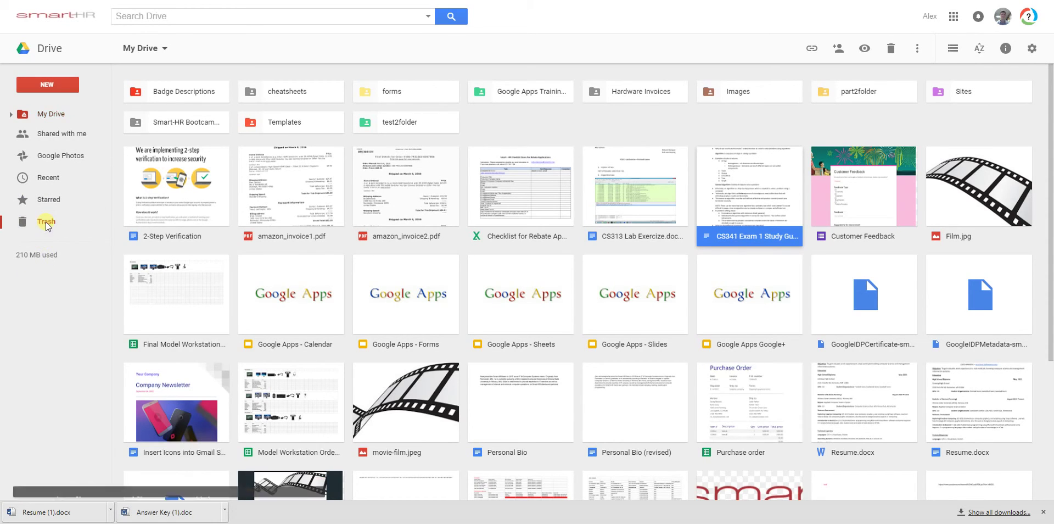
{"action": "left_click", "coordinate": [179, 171]}
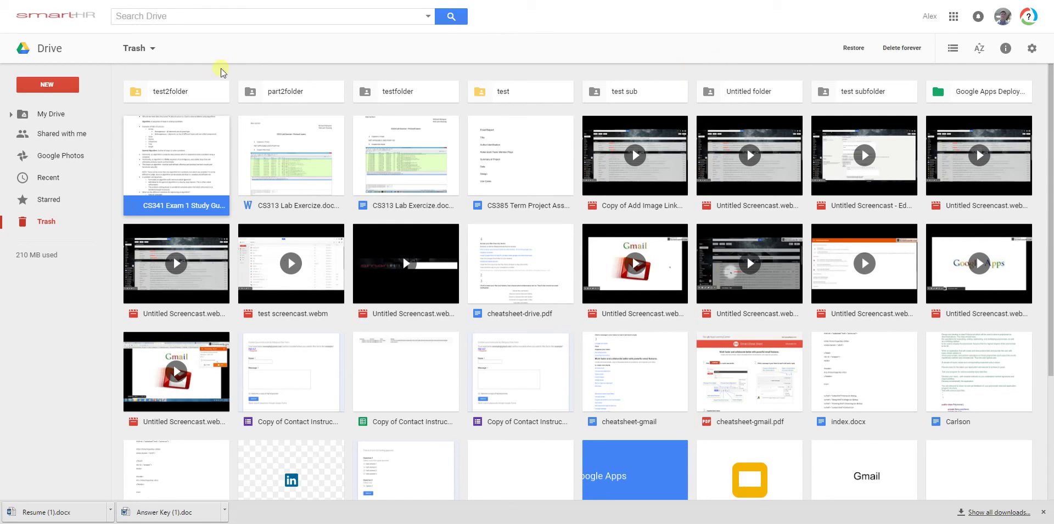
{"action": "left_click", "coordinate": [50, 116]}
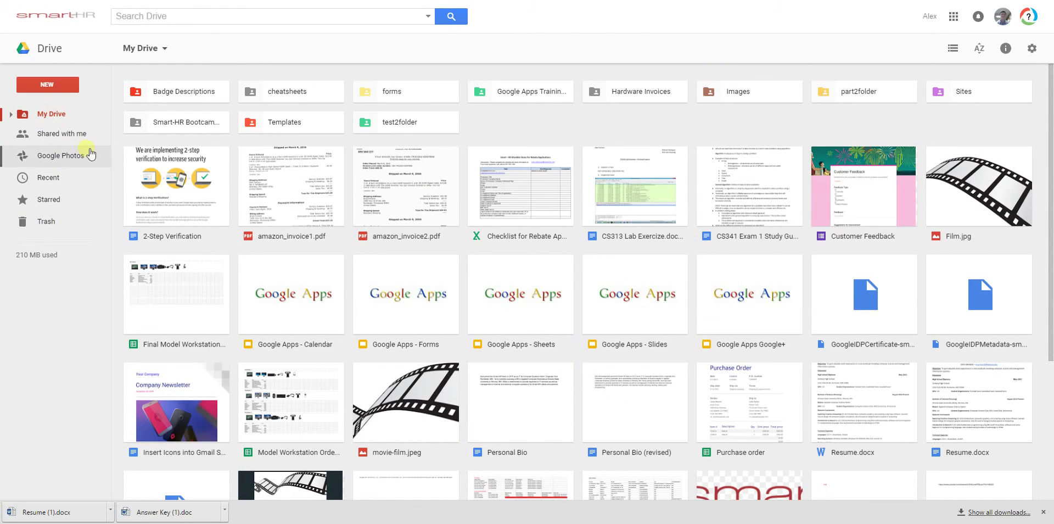